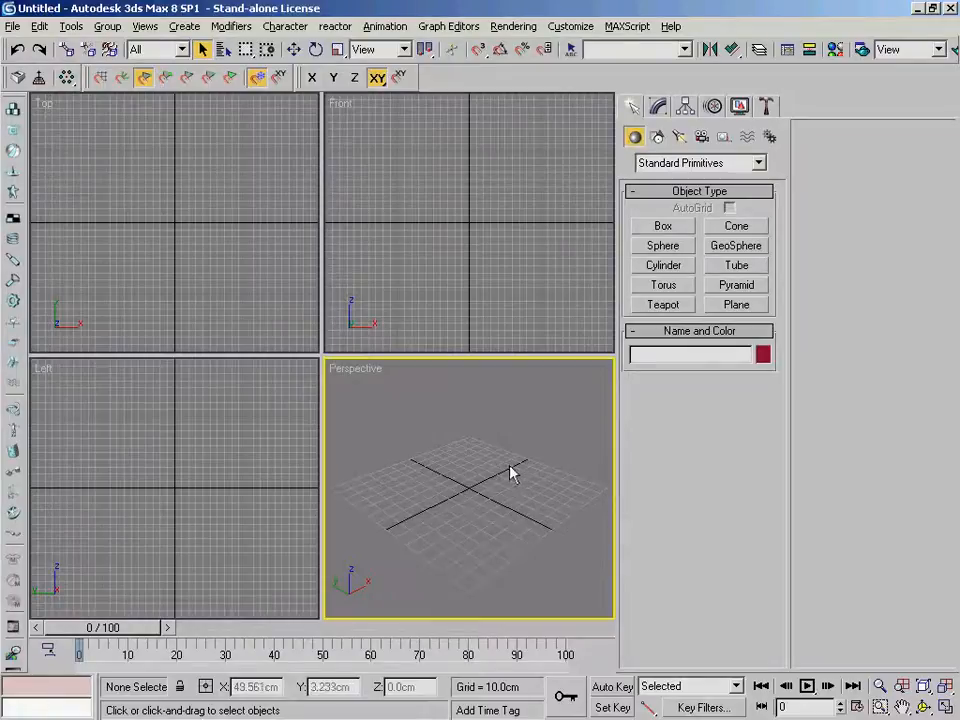
- Open the scene file Radiateur_01.max from the Projet_Ghosty folder
{"action": "left_click", "coordinate": [14, 27]}
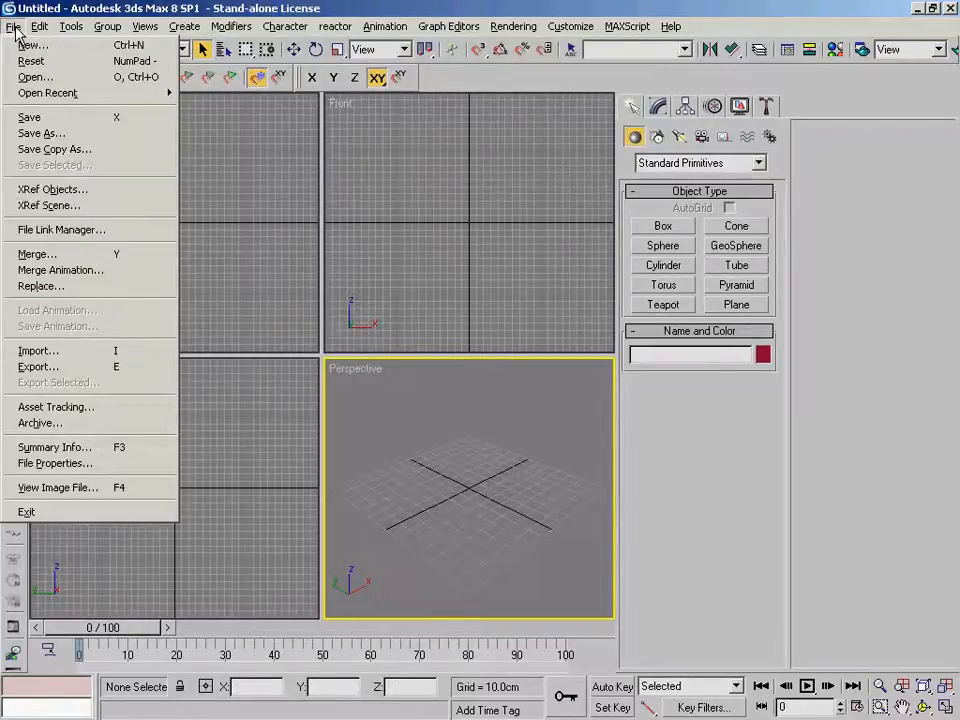
{"action": "left_click", "coordinate": [40, 78]}
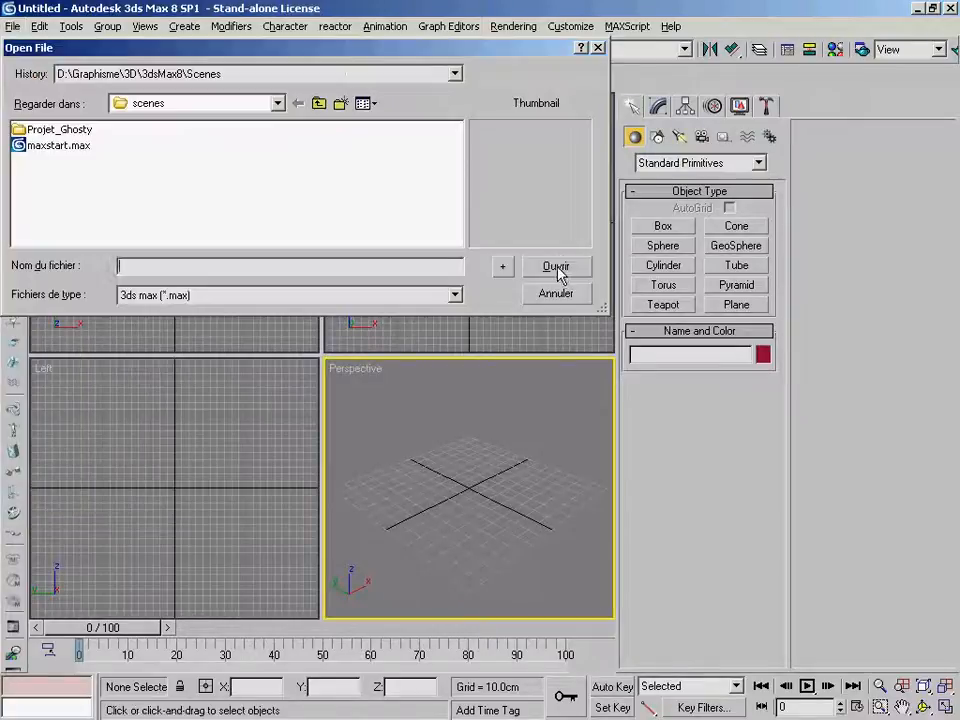
{"action": "double_click", "coordinate": [58, 130]}
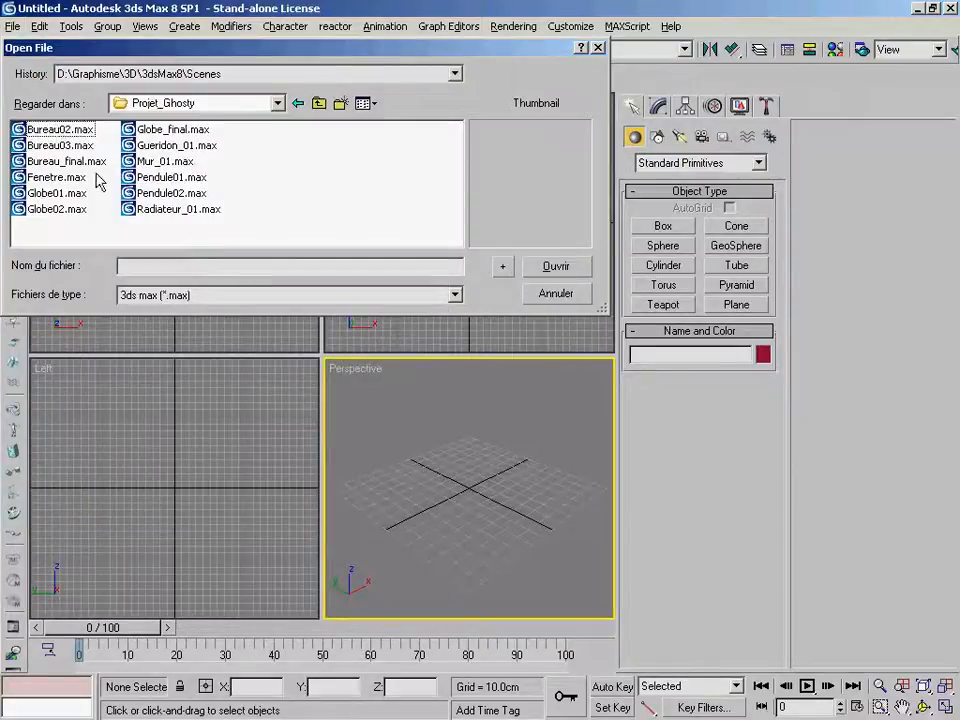
{"action": "left_click", "coordinate": [185, 210]}
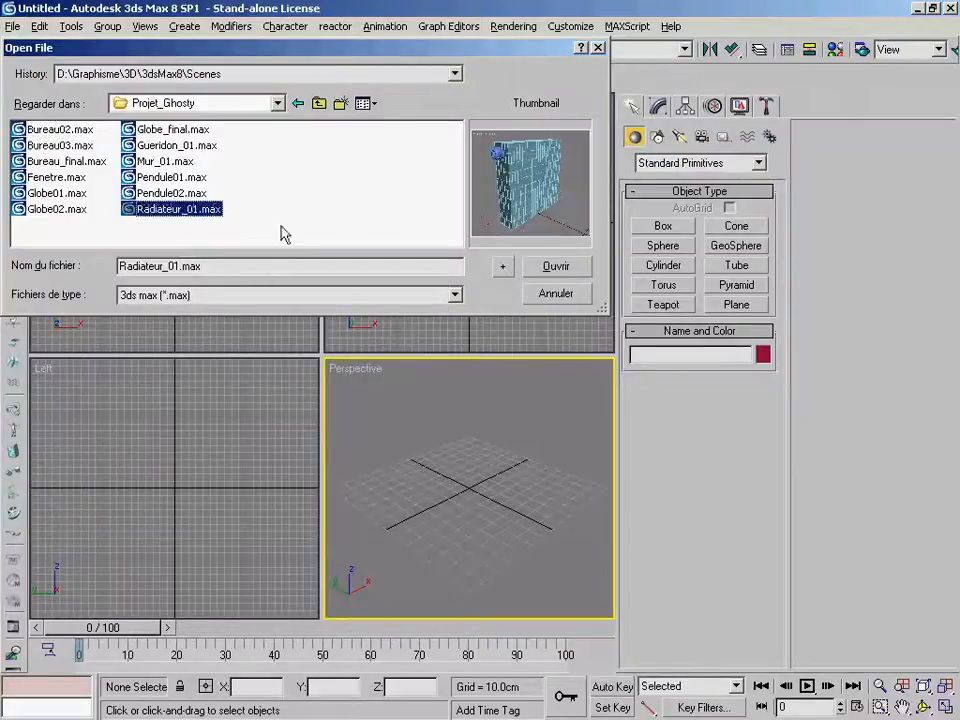
{"action": "left_click", "coordinate": [556, 267]}
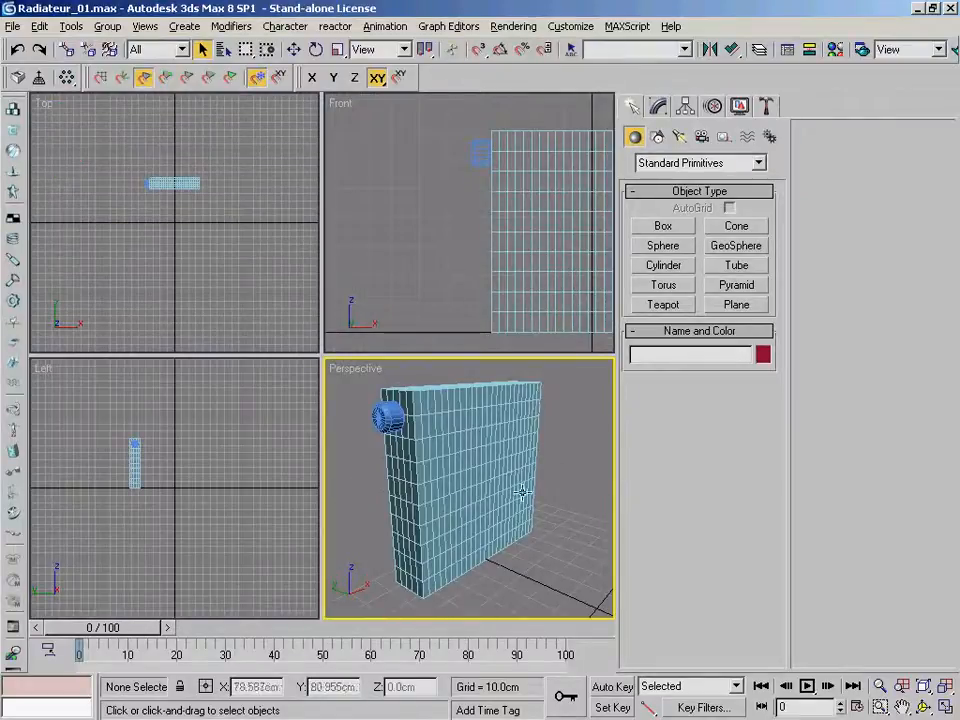
- Apply a Relax modifier with a relax value of 1.0 to the radiator's box body
{"action": "left_click", "coordinate": [521, 492]}
{"action": "mouse_move", "coordinate": [521, 492]}
{"action": "middle_mouse_down", "text": "alt"}
{"action": "mouse_move", "coordinate": [463, 513]}
{"action": "mouse_move", "coordinate": [515, 480]}
{"action": "middle_mouse_up", "text": "alt"}
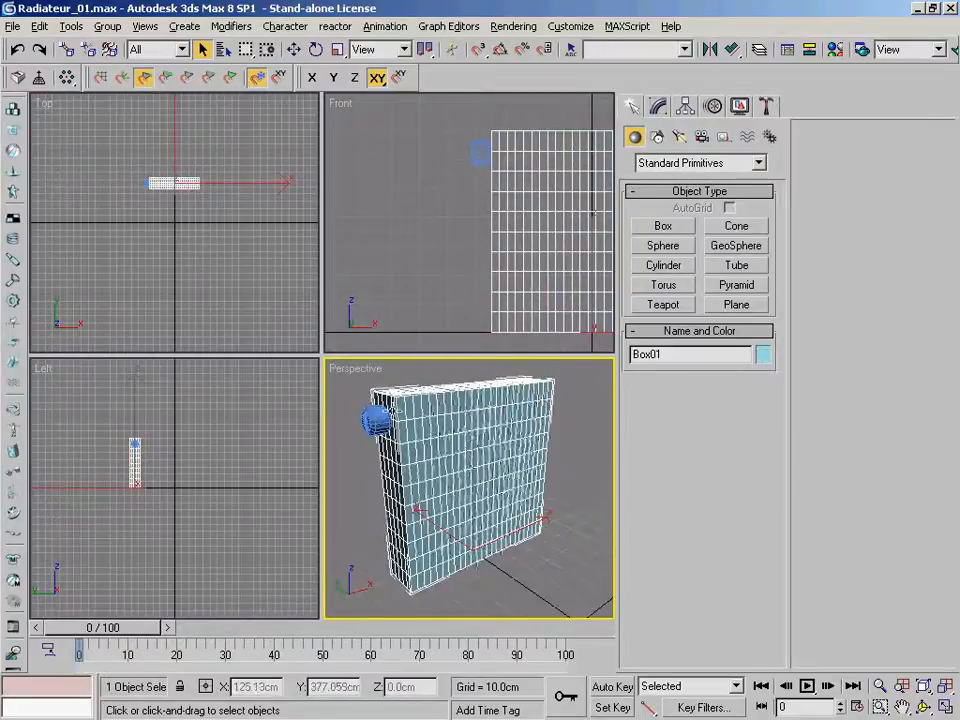
{"action": "right_click", "coordinate": [350, 376]}
{"action": "left_click", "coordinate": [524, 466]}
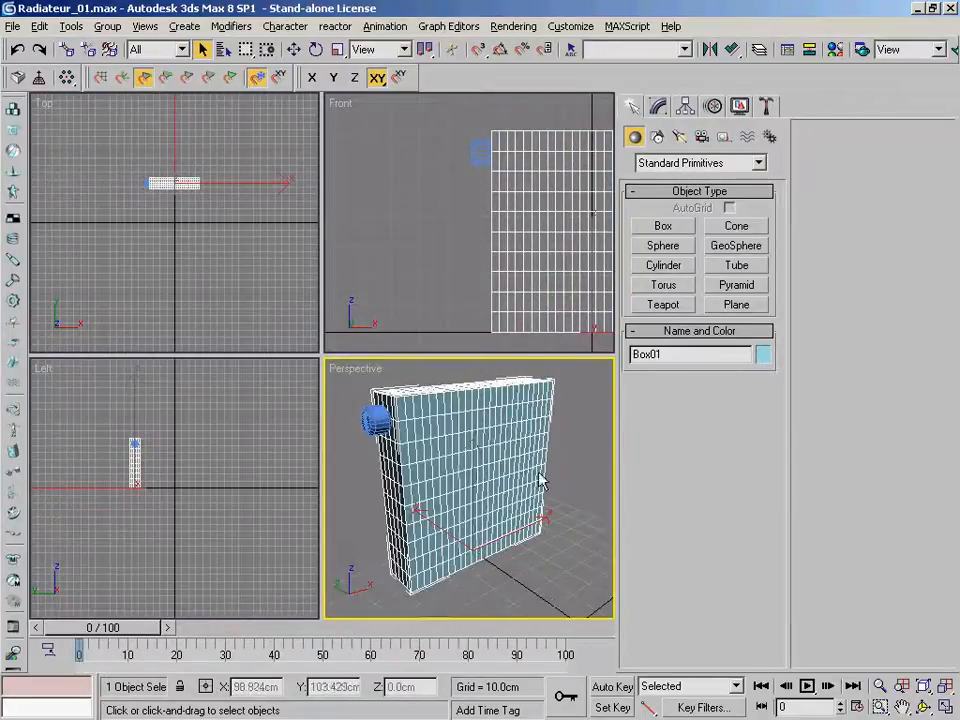
{"action": "mouse_move", "coordinate": [524, 466]}
{"action": "middle_mouse_down", "text": "alt"}
{"action": "mouse_move", "coordinate": [553, 476]}
{"action": "mouse_move", "coordinate": [537, 480]}
{"action": "middle_mouse_up", "text": "alt"}
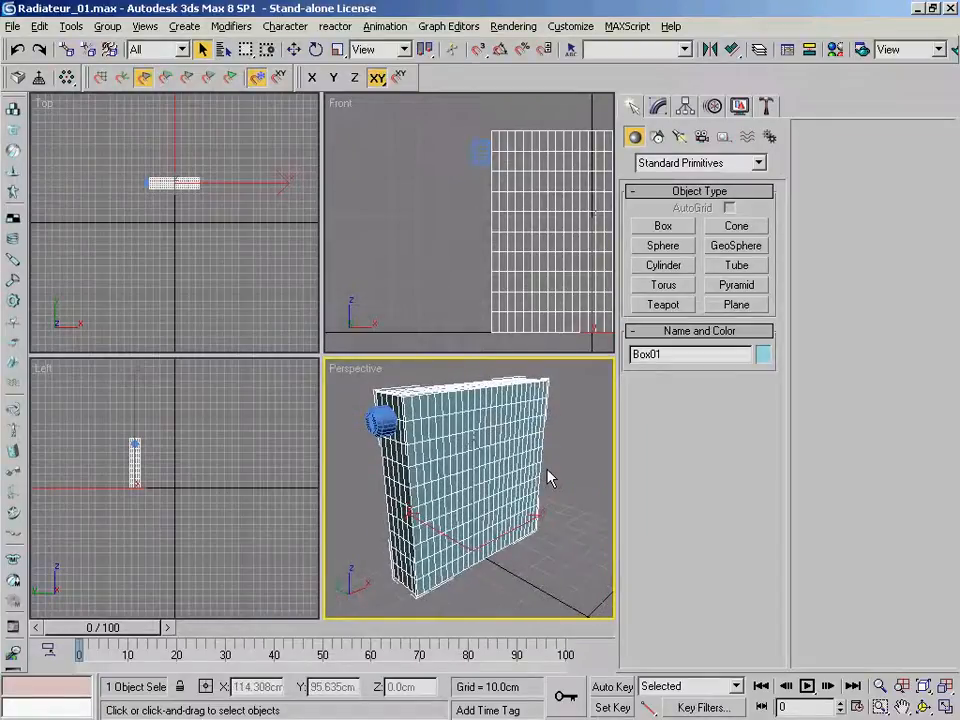
{"action": "middle_click_drag", "start_coordinate": [547, 480], "coordinate": [500, 453], "text": "alt"}
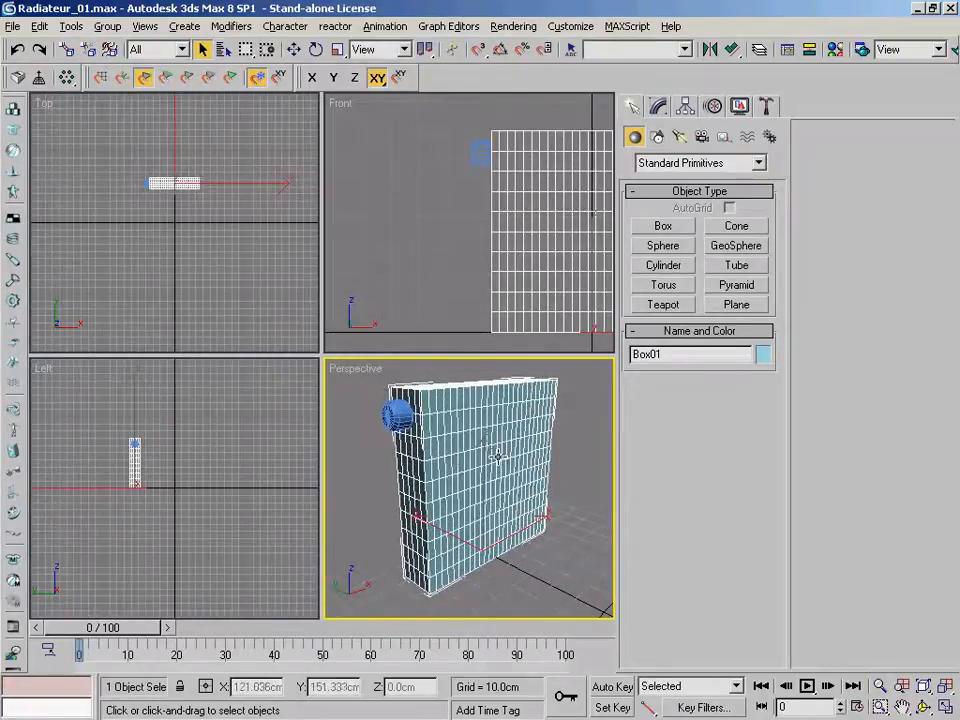
{"action": "left_click", "coordinate": [658, 107]}
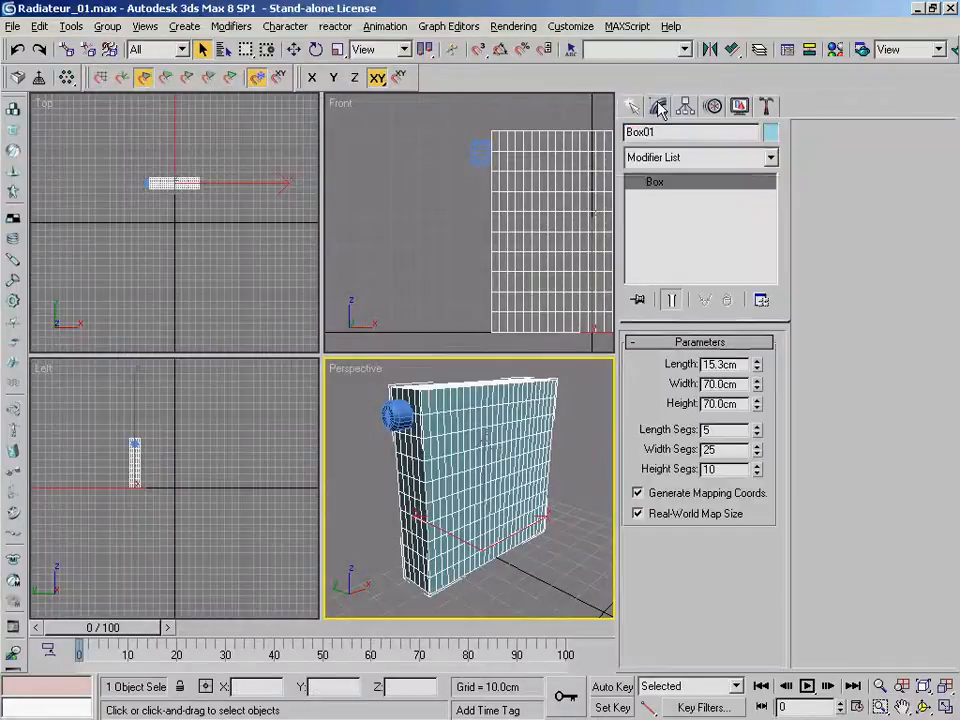
{"action": "left_click", "coordinate": [673, 163]}
{"action": "scroll", "coordinate": [783, 255], "scroll_direction": "down", "scroll_amount": 1}
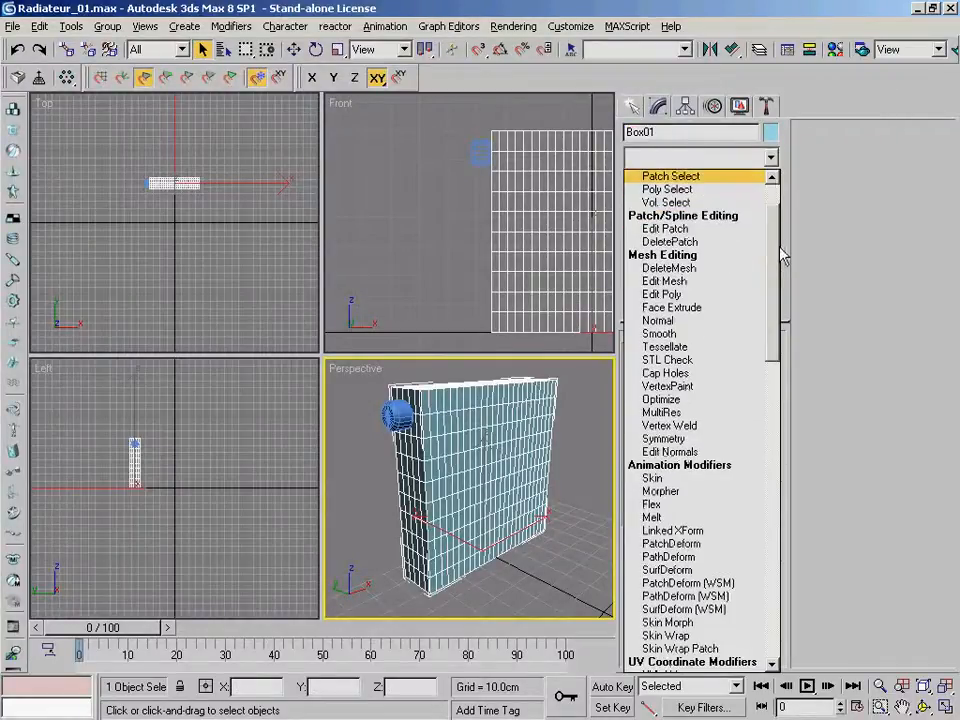
{"action": "left_click_drag", "start_coordinate": [783, 255], "coordinate": [805, 488]}
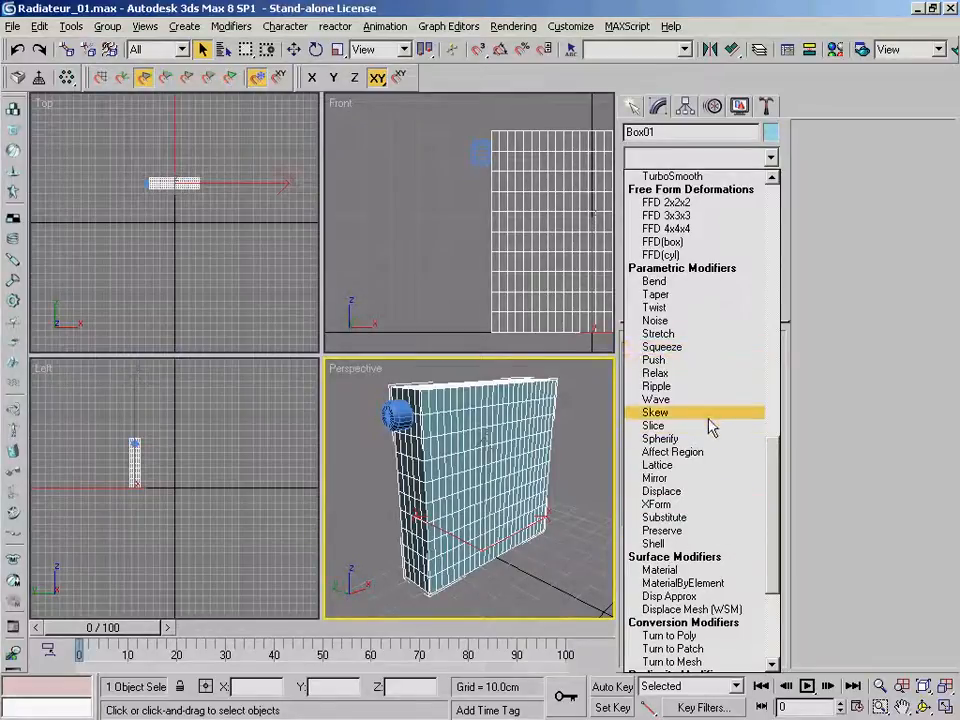
{"action": "left_click", "coordinate": [698, 372]}
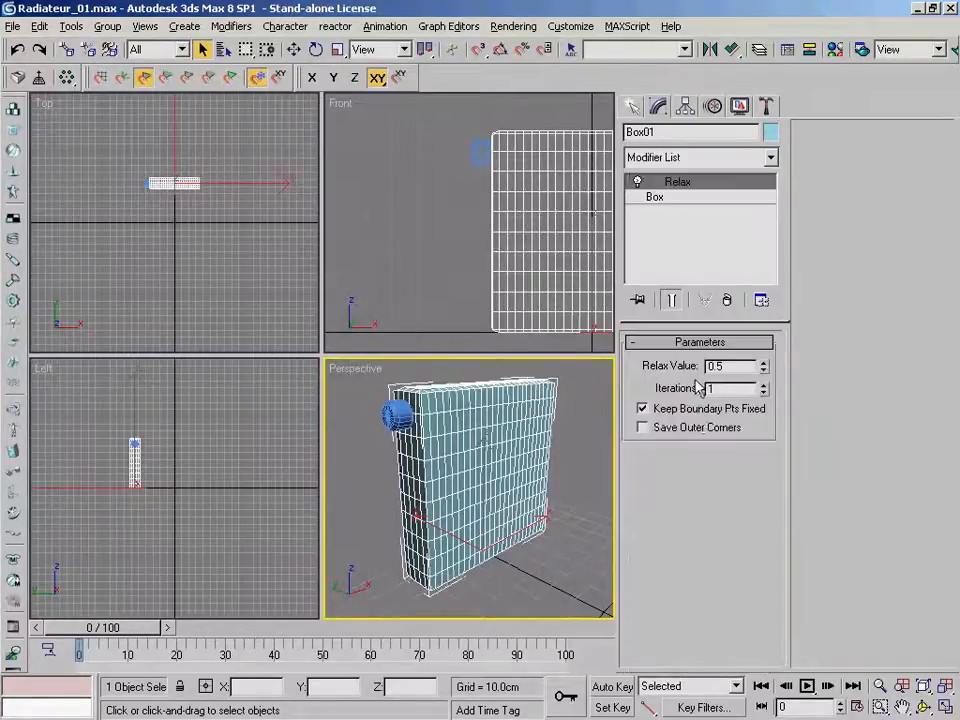
{"action": "left_click_drag", "start_coordinate": [737, 365], "coordinate": [703, 367]}
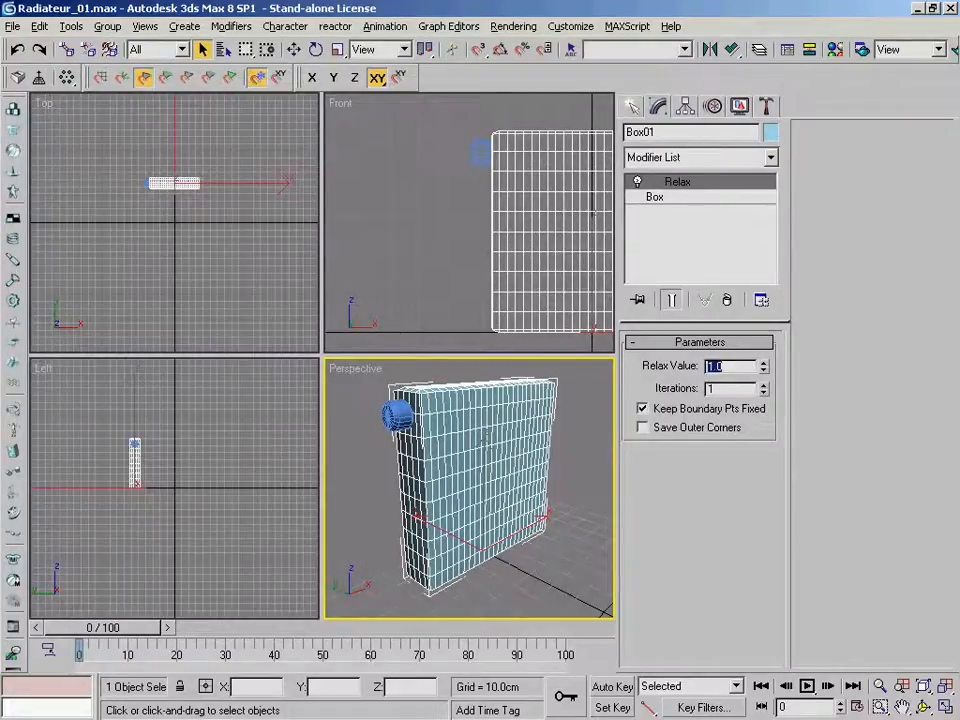
{"action": "key", "text": "Return"}
- Add an Optimize modifier above Relax on the radiator body and enable Auto Edge
{"action": "middle_click_drag", "start_coordinate": [458, 399], "coordinate": [485, 433], "text": "alt"}
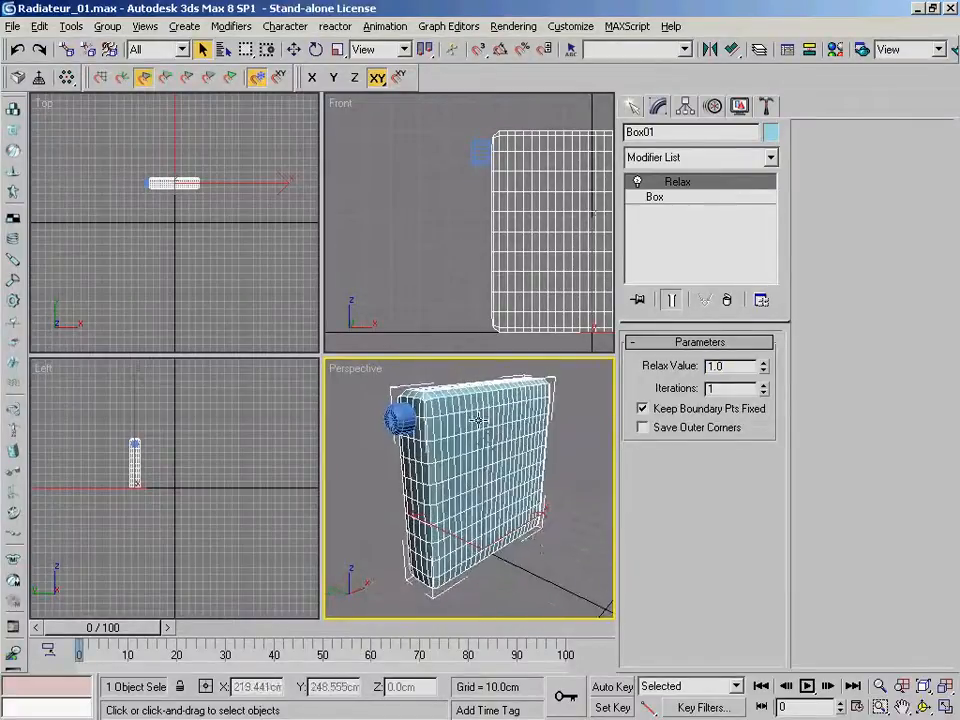
{"action": "left_click", "coordinate": [879, 686]}
{"action": "mouse_move", "coordinate": [478, 410]}
{"action": "left_mouse_down"}
{"action": "mouse_move", "coordinate": [484, 437]}
{"action": "mouse_move", "coordinate": [477, 430]}
{"action": "left_mouse_up"}
{"action": "mouse_move", "coordinate": [477, 430]}
{"action": "middle_mouse_down", "text": "alt"}
{"action": "mouse_move", "coordinate": [589, 437]}
{"action": "mouse_move", "coordinate": [613, 410]}
{"action": "mouse_move", "coordinate": [500, 416]}
{"action": "mouse_move", "coordinate": [489, 431]}
{"action": "middle_mouse_up", "text": "alt"}
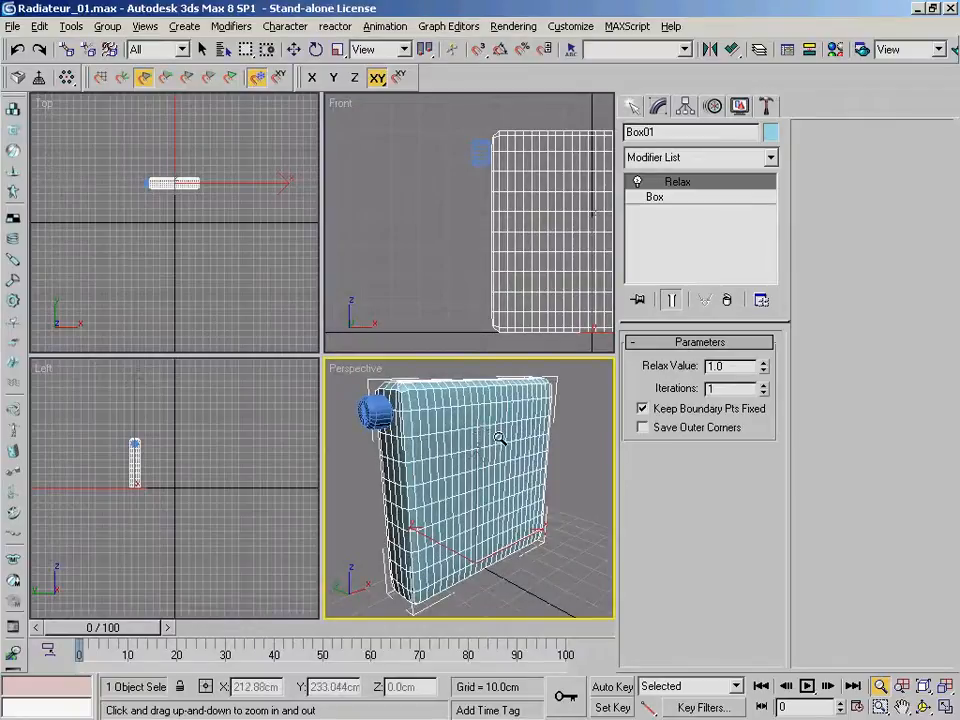
{"action": "right_click", "coordinate": [501, 440]}
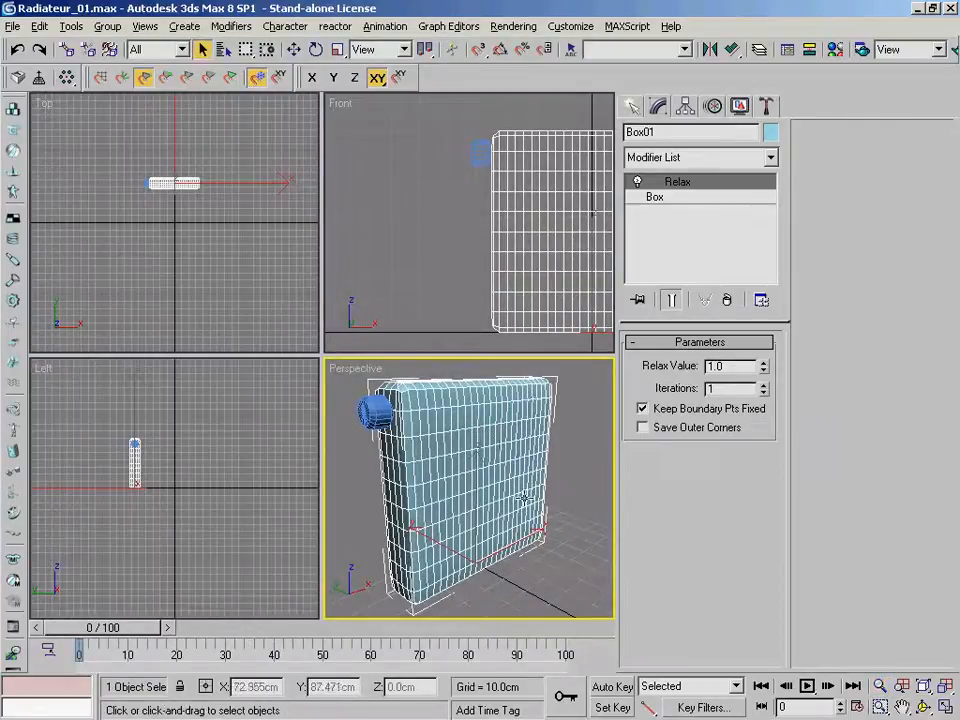
{"action": "middle_click_drag", "start_coordinate": [450, 499], "coordinate": [471, 490], "text": "alt"}
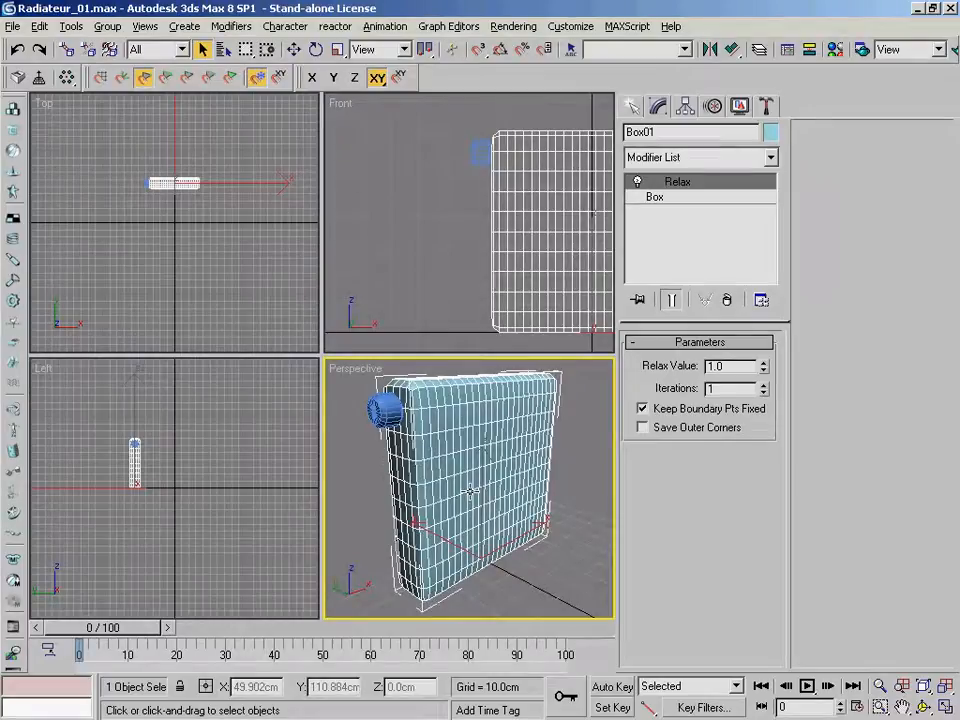
{"action": "left_click", "coordinate": [675, 160]}
{"action": "scroll", "coordinate": [782, 256], "scroll_direction": "down", "scroll_amount": 2}
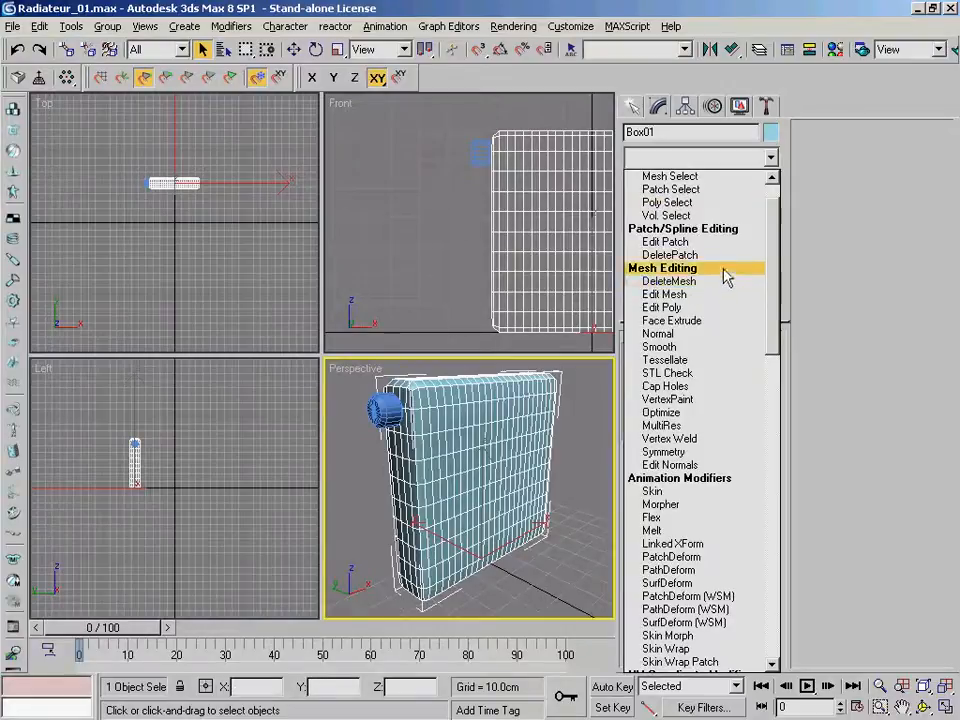
{"action": "left_click", "coordinate": [729, 417]}
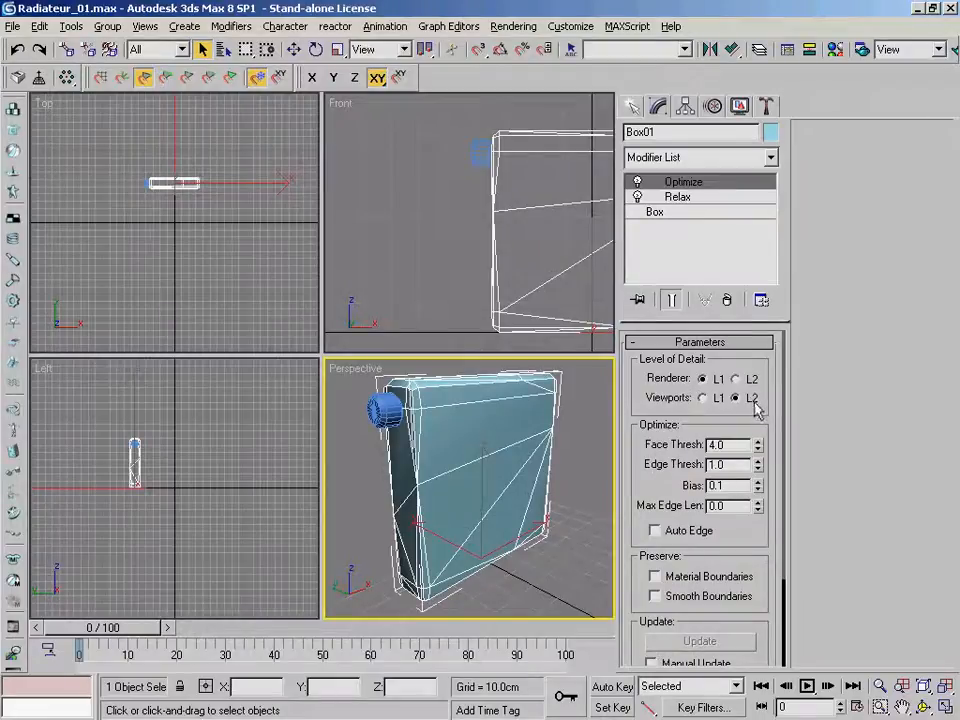
{"action": "mouse_move", "coordinate": [458, 484]}
{"action": "middle_mouse_down", "text": "alt"}
{"action": "mouse_move", "coordinate": [450, 493]}
{"action": "mouse_move", "coordinate": [456, 486]}
{"action": "middle_mouse_up", "text": "alt"}
{"action": "left_click_drag", "start_coordinate": [756, 542], "coordinate": [755, 534]}
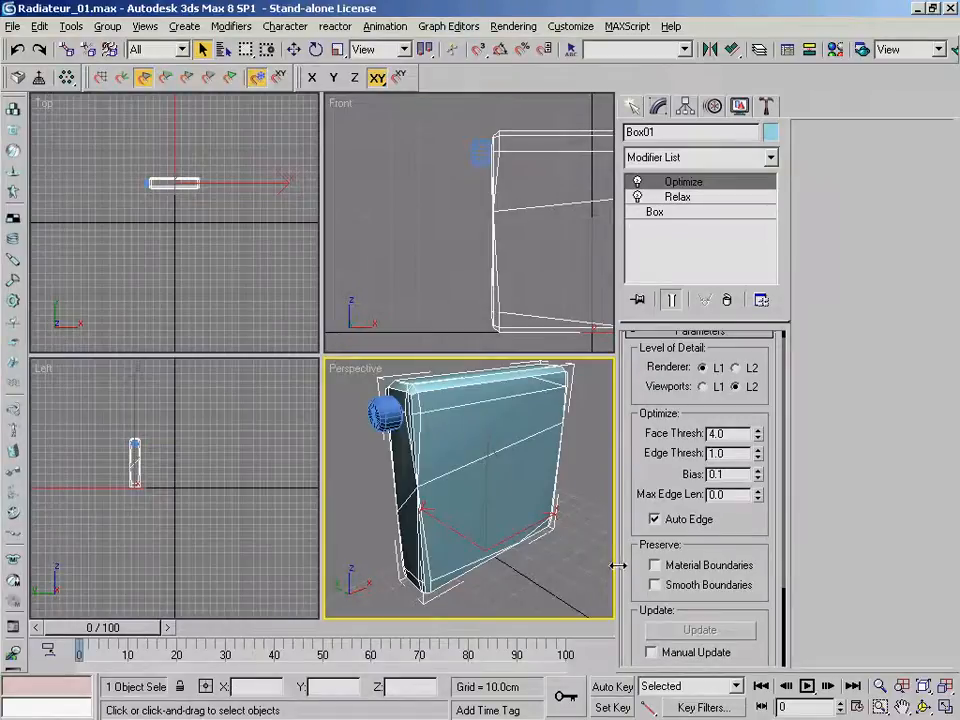
- Set the Optimize modifier's face threshold to 1.4
{"action": "mouse_move", "coordinate": [549, 467]}
{"action": "middle_mouse_down", "text": "alt"}
{"action": "mouse_move", "coordinate": [512, 491]}
{"action": "mouse_move", "coordinate": [527, 472]}
{"action": "mouse_move", "coordinate": [545, 490]}
{"action": "middle_mouse_up", "text": "alt"}
{"action": "double_click", "coordinate": [728, 433]}
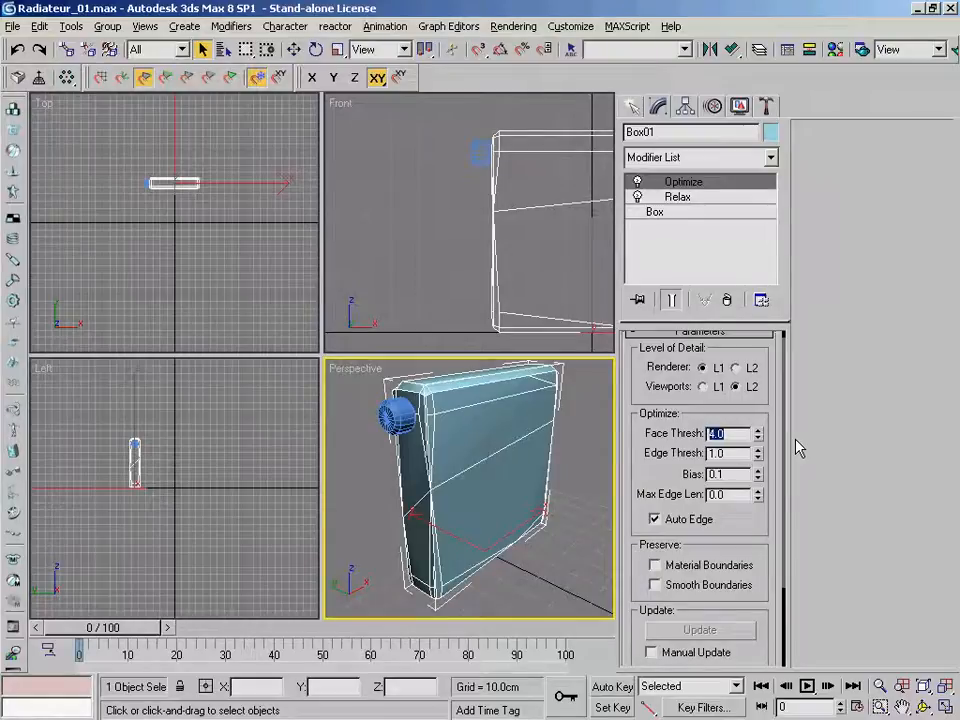
{"action": "type", "text": "1.4"}
{"action": "key", "text": "Return"}
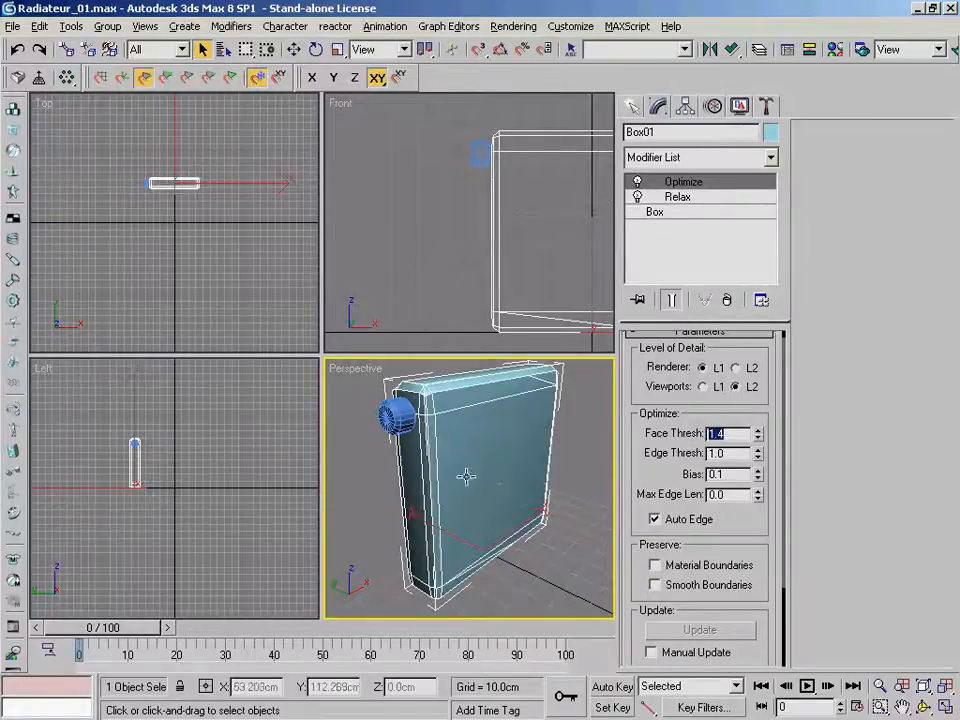
- Lower the Optimize modifier's face threshold to 0.1
{"action": "middle_click_drag", "start_coordinate": [493, 456], "coordinate": [617, 476], "text": "alt"}
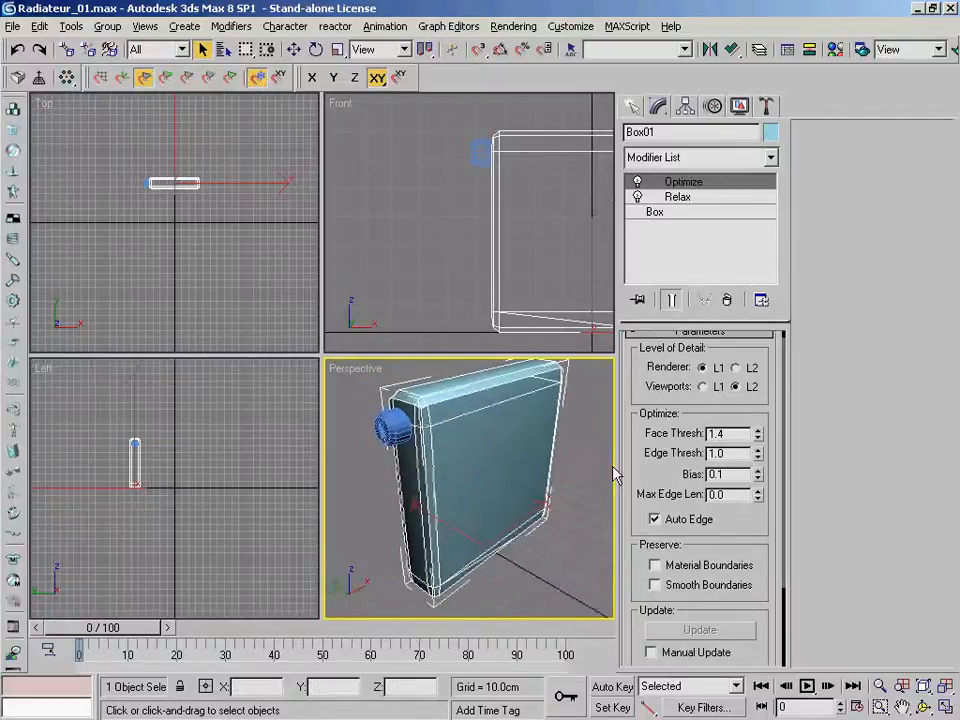
{"action": "left_click", "coordinate": [758, 438]}
{"action": "left_click_drag", "start_coordinate": [759, 430], "coordinate": [762, 437]}
{"action": "left_click", "coordinate": [759, 431]}
- Examine the optimized radiator body in perspective and check its vertex and face counts before and after optimization
{"action": "middle_click_drag", "start_coordinate": [570, 472], "coordinate": [528, 446], "text": "alt"}
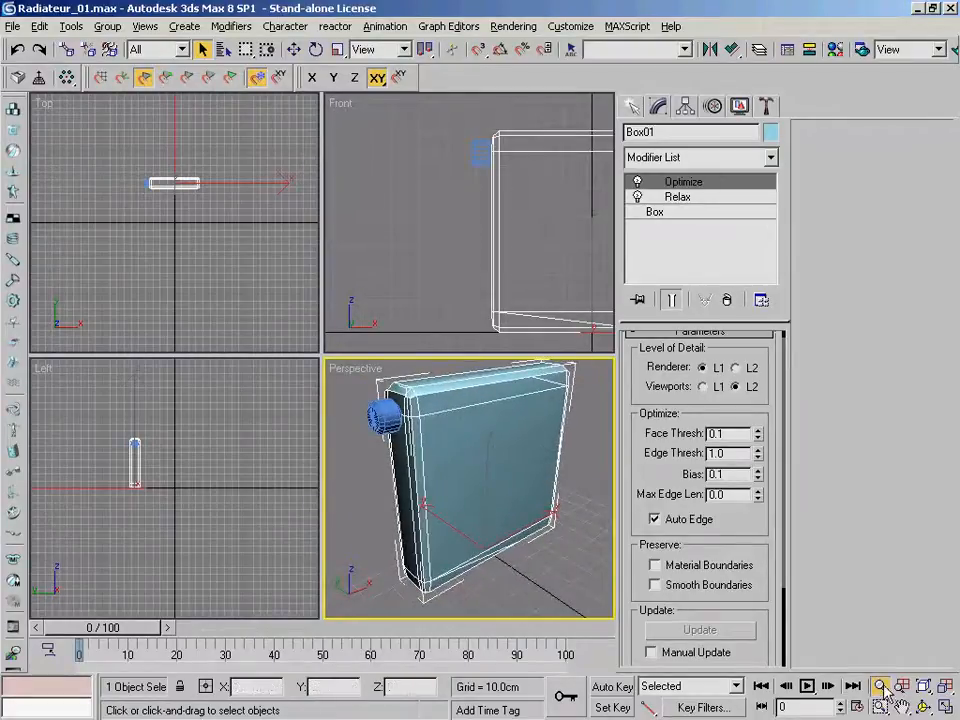
{"action": "key", "text": "alt+z"}
{"action": "left_click_drag", "start_coordinate": [542, 388], "coordinate": [510, 439]}
{"action": "left_click", "coordinate": [925, 708]}
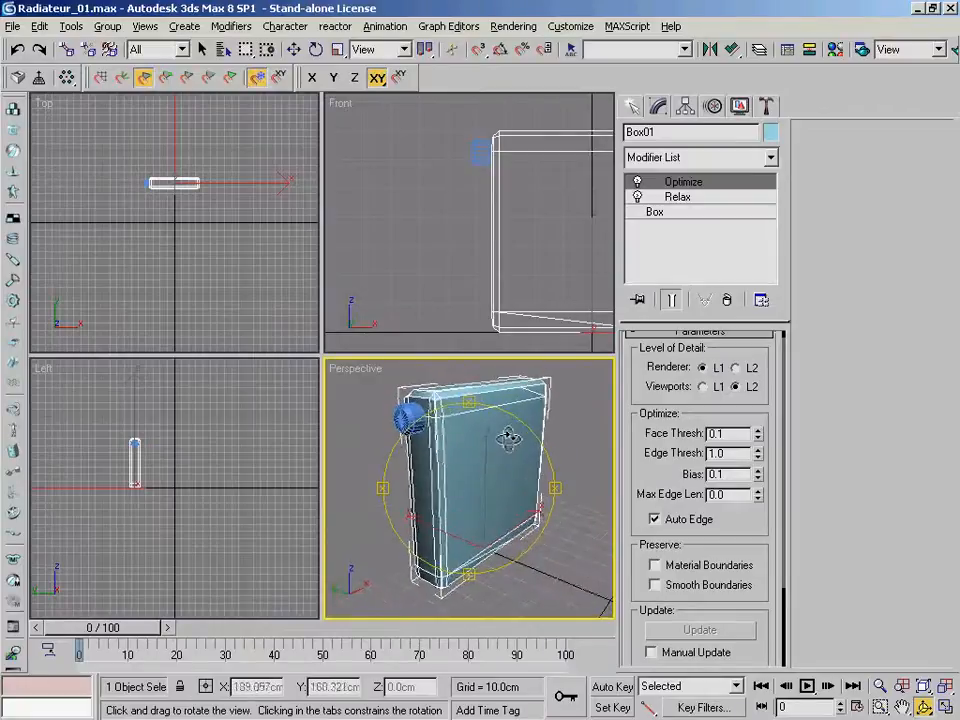
{"action": "right_click", "coordinate": [589, 435]}
{"action": "left_click_drag", "start_coordinate": [763, 540], "coordinate": [755, 394]}
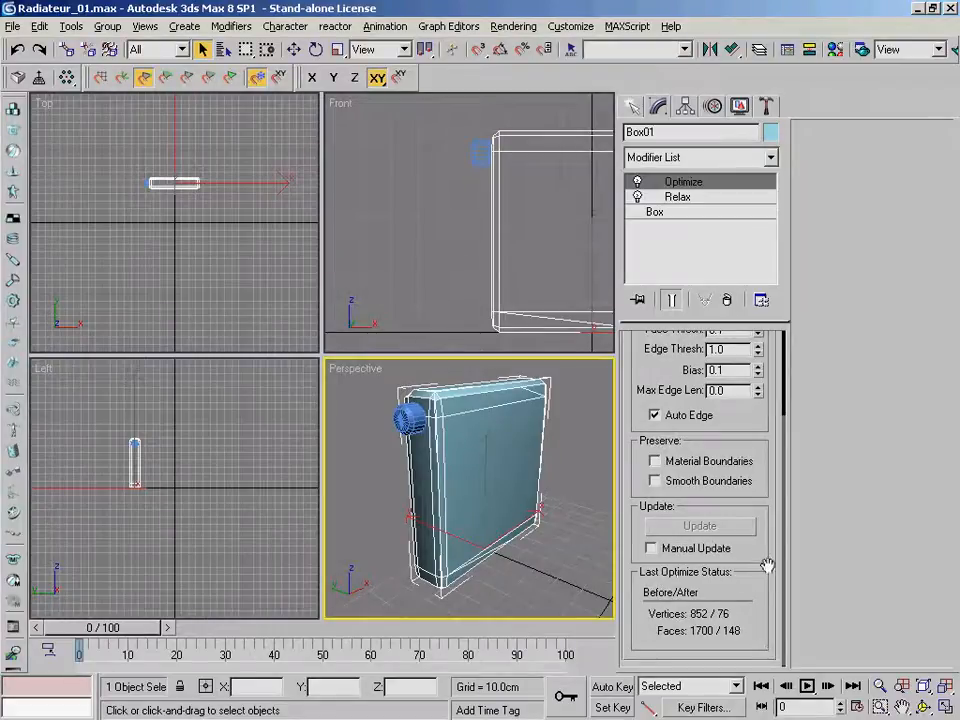
{"action": "mouse_move", "coordinate": [761, 538]}
{"action": "left_mouse_down"}
{"action": "mouse_move", "coordinate": [762, 568]}
{"action": "mouse_move", "coordinate": [761, 520]}
{"action": "left_mouse_up"}
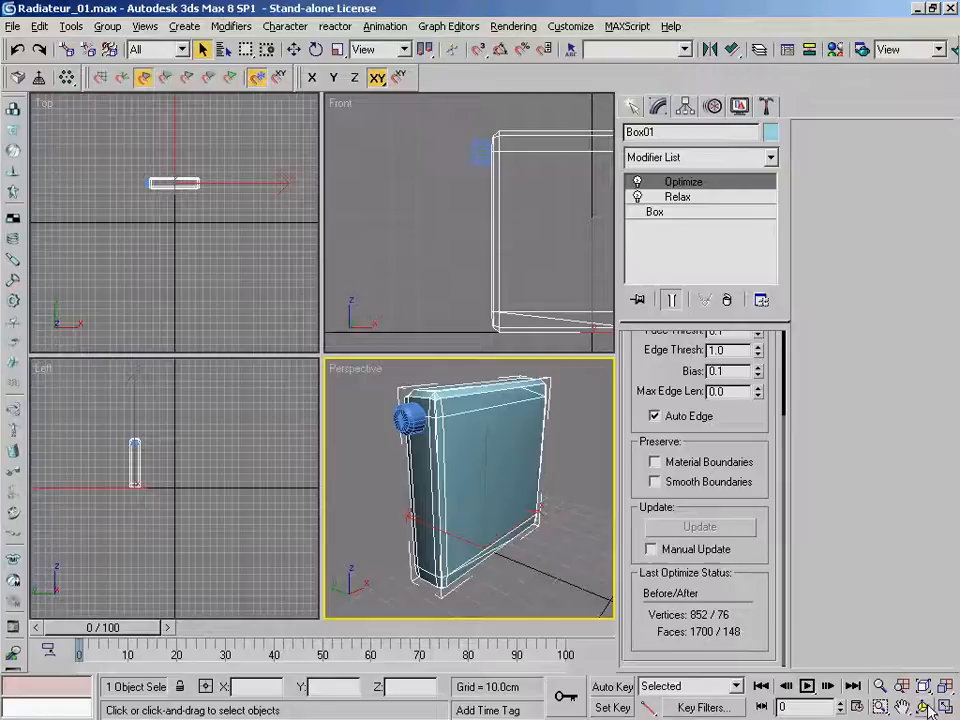
- Hold the current state of the scene as a temporary backup
{"action": "middle_click_drag", "start_coordinate": [574, 568], "coordinate": [510, 519], "text": "alt"}
{"action": "key", "text": "ctrl+alt+h"}
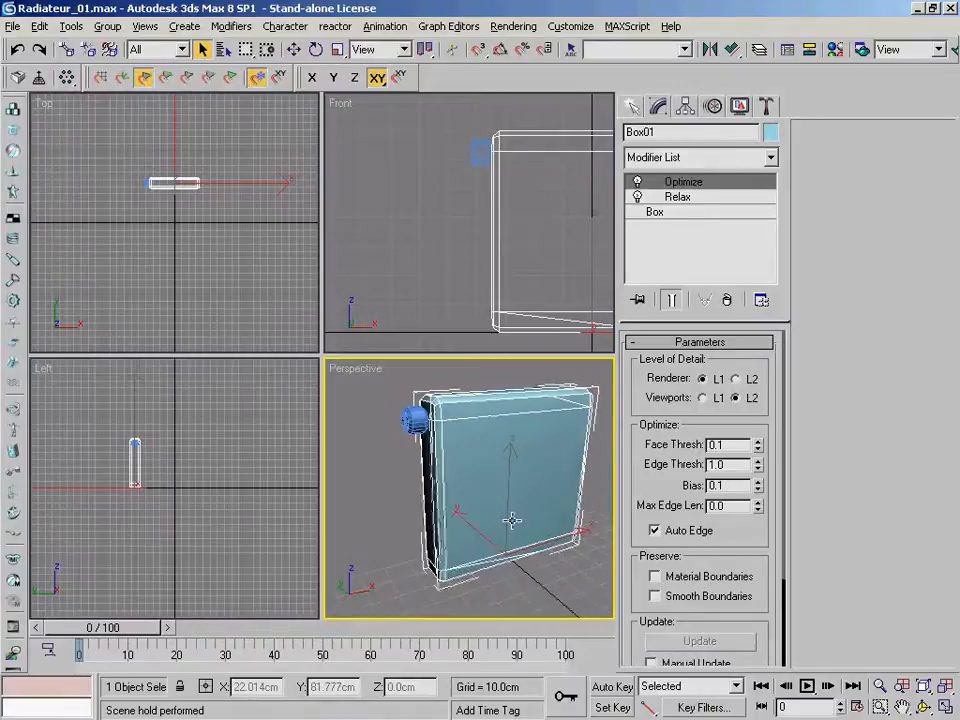
- Apply a Taper modifier with an amount of -0.23 to the chamfered-cylinder knob on the radiator
{"action": "left_click", "coordinate": [410, 420]}
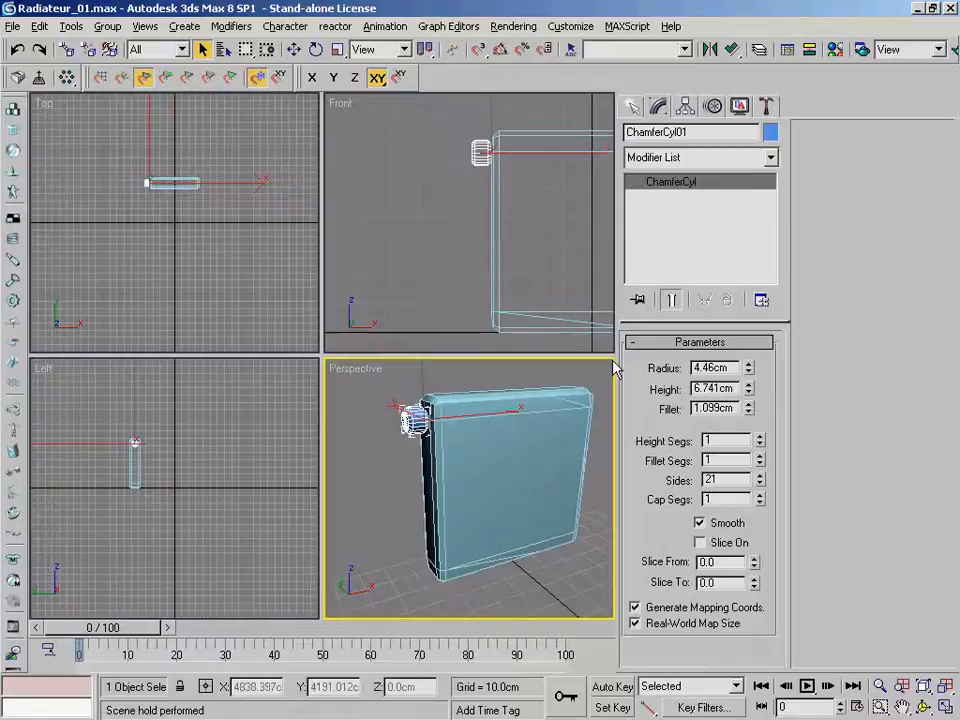
{"action": "left_click", "coordinate": [716, 156]}
{"action": "left_click_drag", "start_coordinate": [773, 215], "coordinate": [810, 457]}
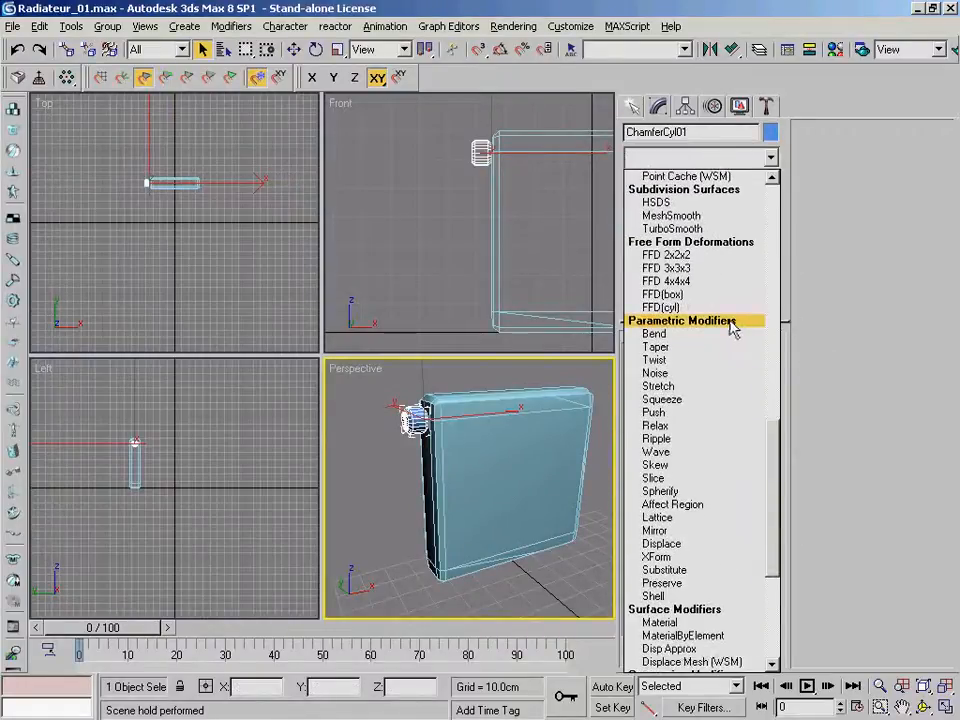
{"action": "left_click", "coordinate": [726, 348]}
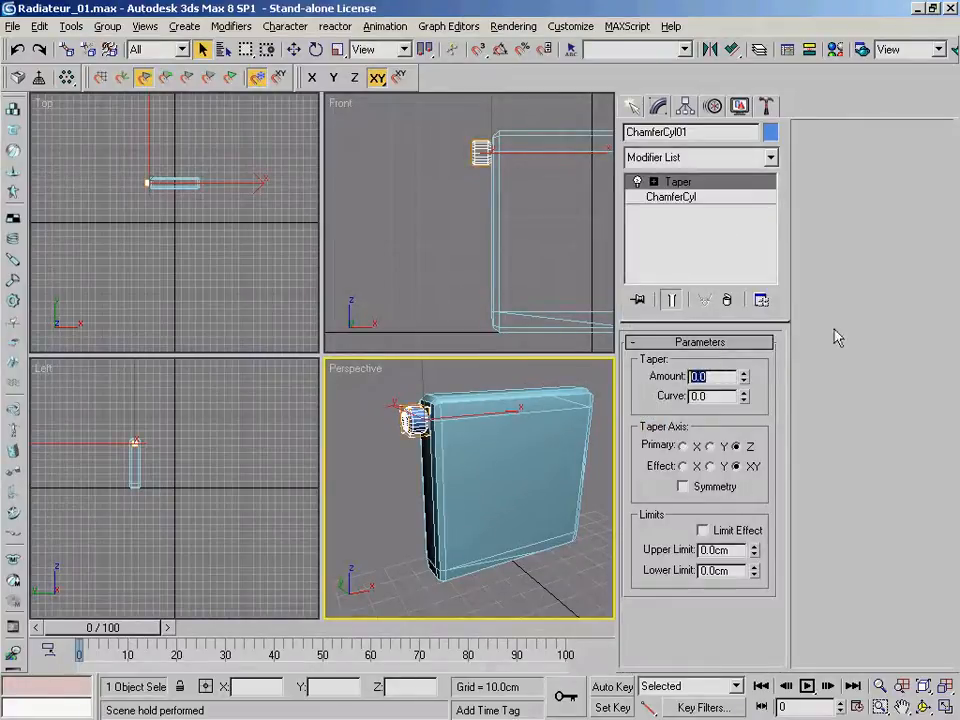
{"action": "type", "text": "-0.23"}
{"action": "key", "text": "Return"}
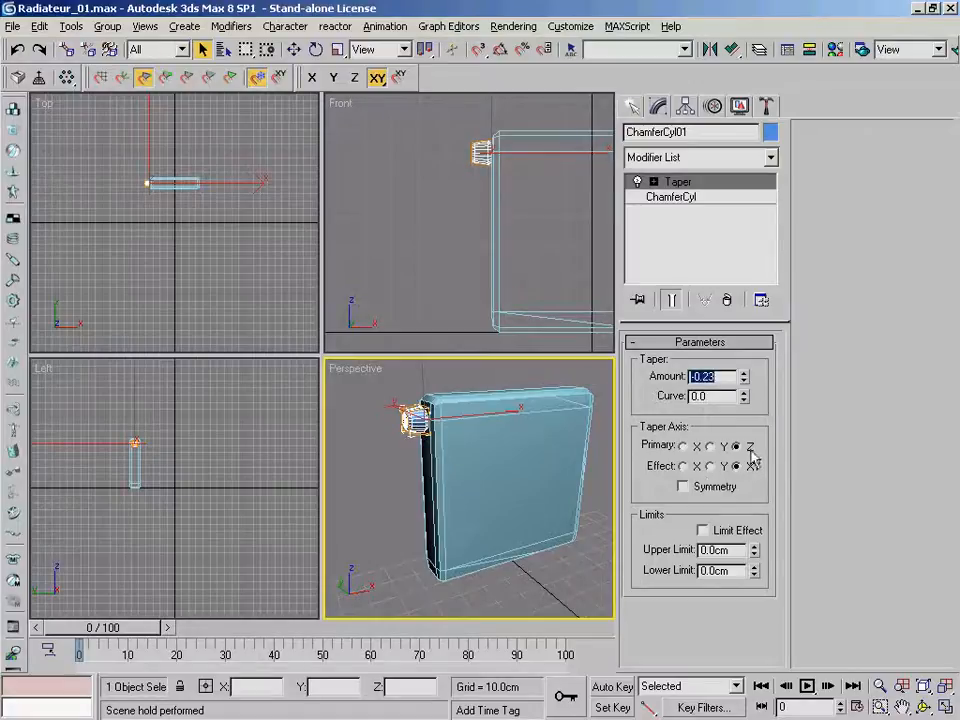
- Examine the tapered knob up close in the perspective view
{"action": "middle_click_drag", "start_coordinate": [508, 452], "coordinate": [560, 456], "text": "alt"}
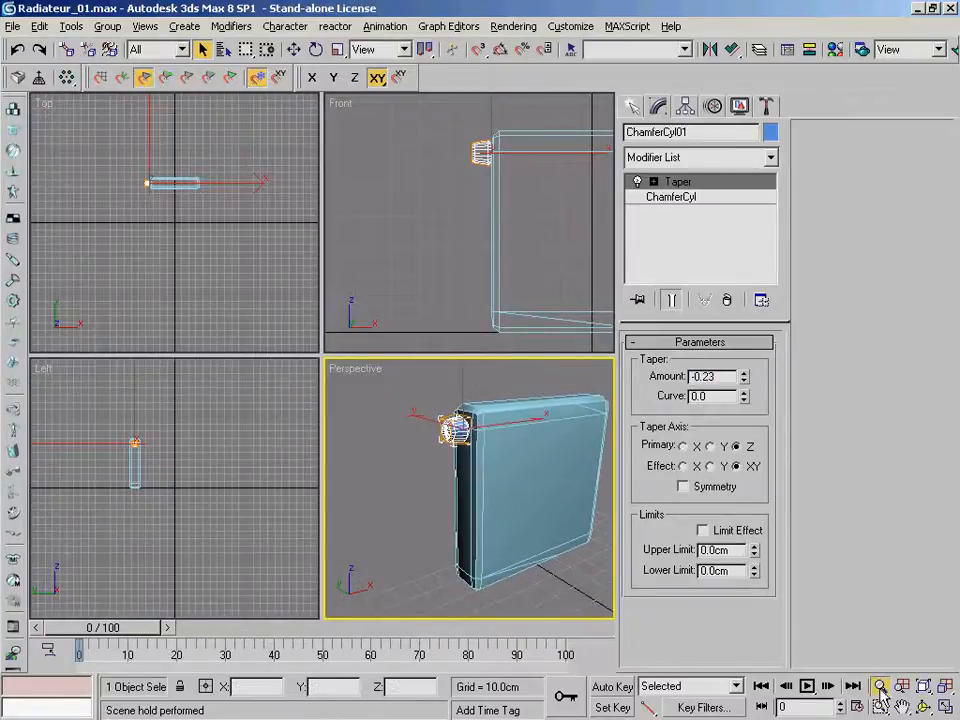
{"action": "left_click", "coordinate": [879, 686]}
{"action": "left_click_drag", "start_coordinate": [492, 453], "coordinate": [488, 433]}
{"action": "middle_click_drag", "start_coordinate": [555, 437], "coordinate": [587, 459]}
{"action": "middle_click_drag", "start_coordinate": [587, 459], "coordinate": [538, 459], "text": "alt"}
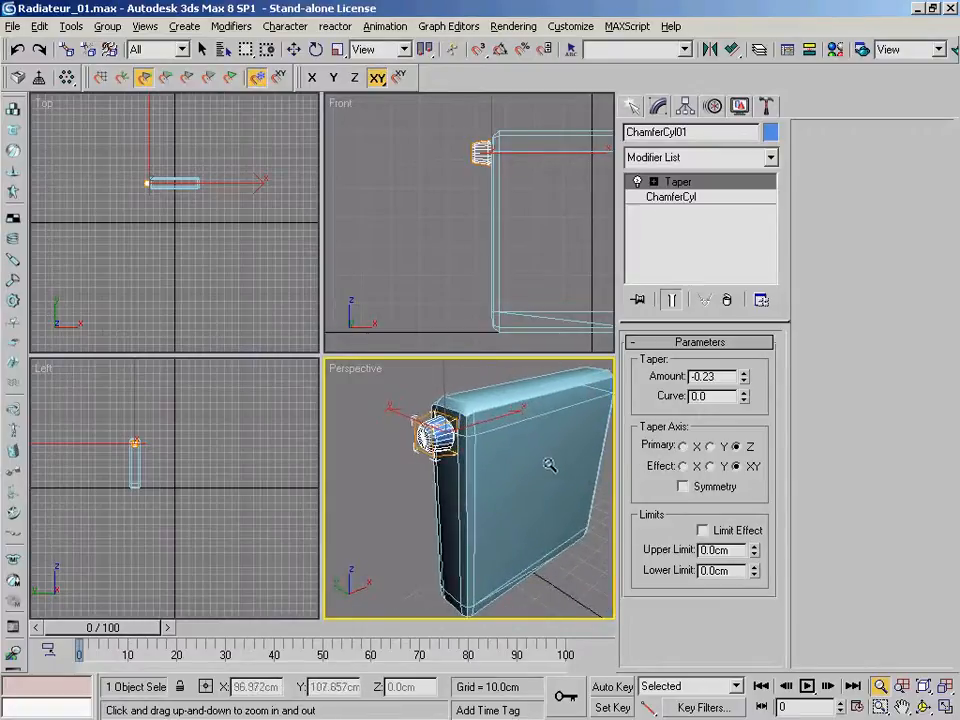
- Rename the radiator's box body as "Corps radiateur"
{"action": "left_click_drag", "start_coordinate": [541, 456], "coordinate": [551, 470]}
{"action": "middle_click_drag", "start_coordinate": [568, 467], "coordinate": [519, 460], "text": "alt"}
{"action": "right_click", "coordinate": [548, 478]}
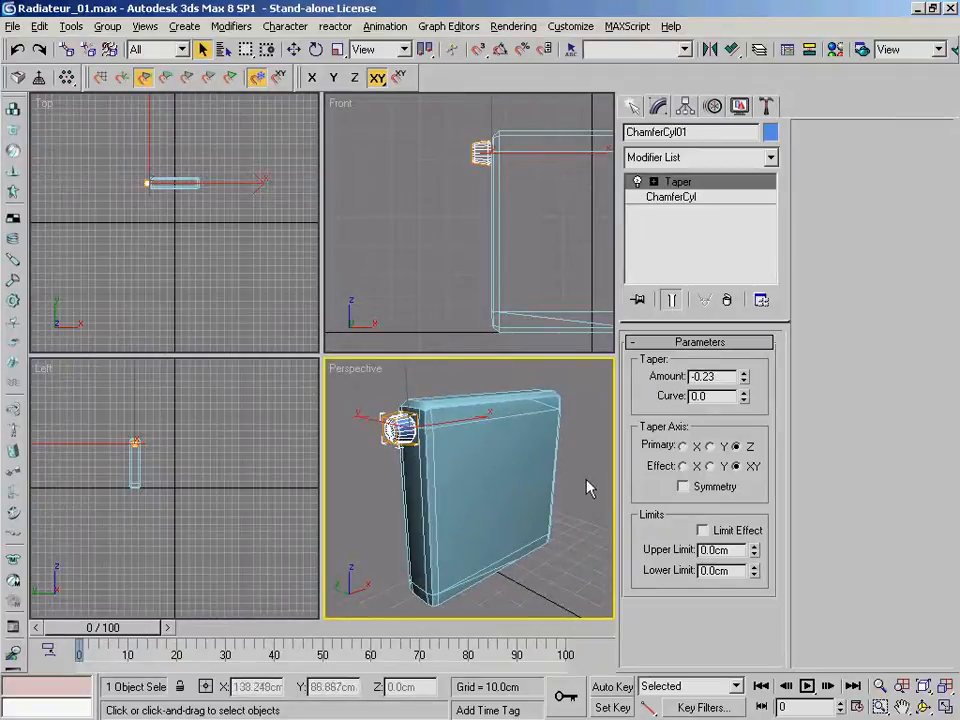
{"action": "left_click", "coordinate": [551, 474]}
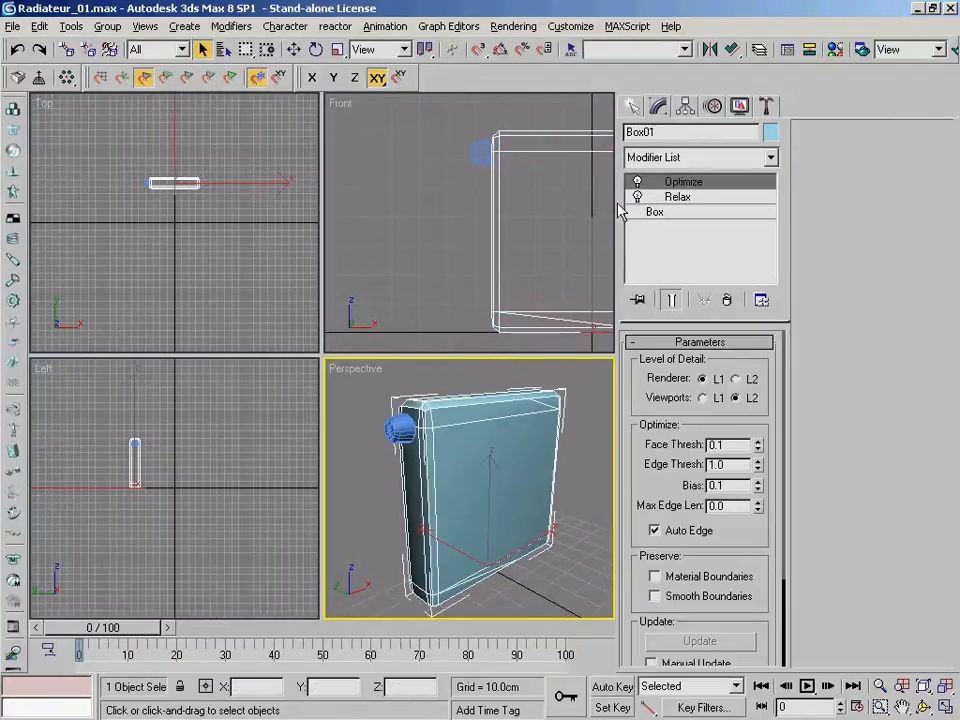
{"action": "left_click", "coordinate": [645, 132]}
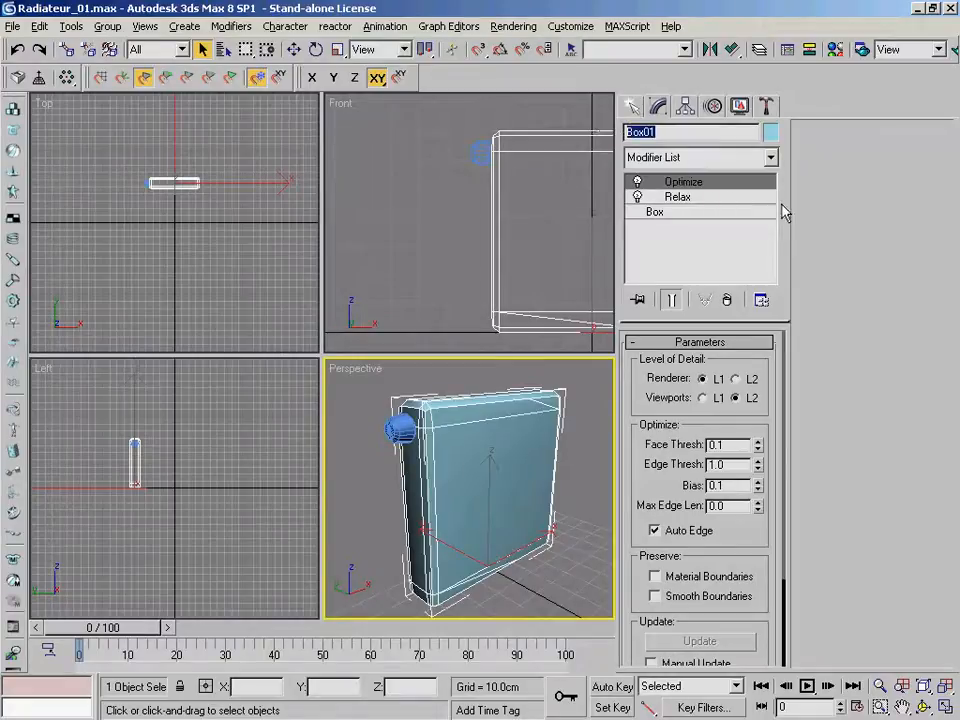
{"action": "type", "text": "Corps"}
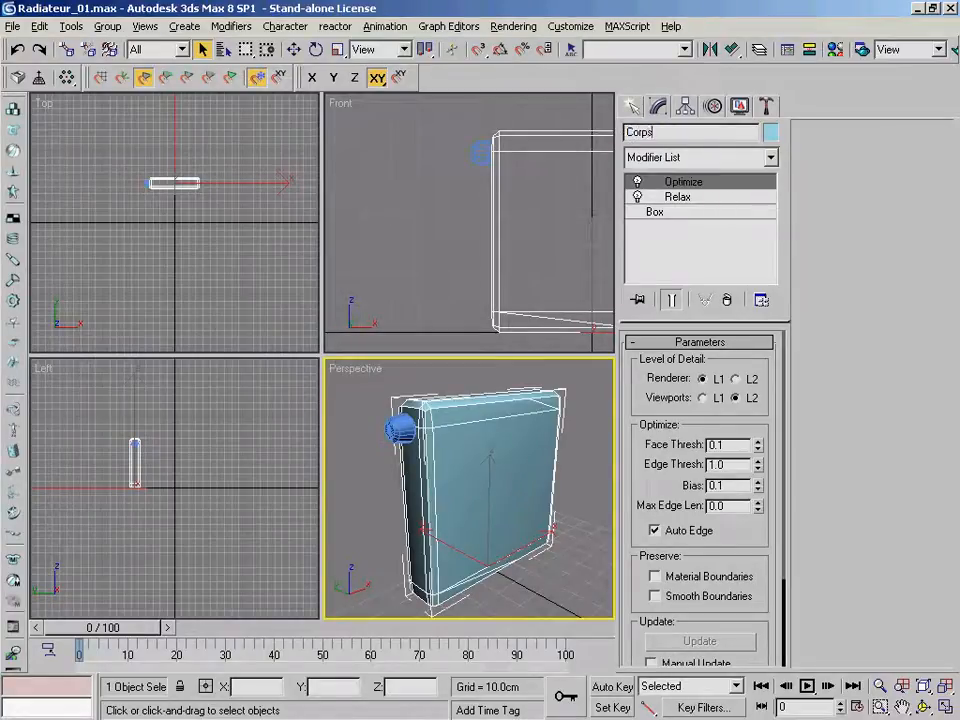
{"action": "type", "text": " radiateur"}
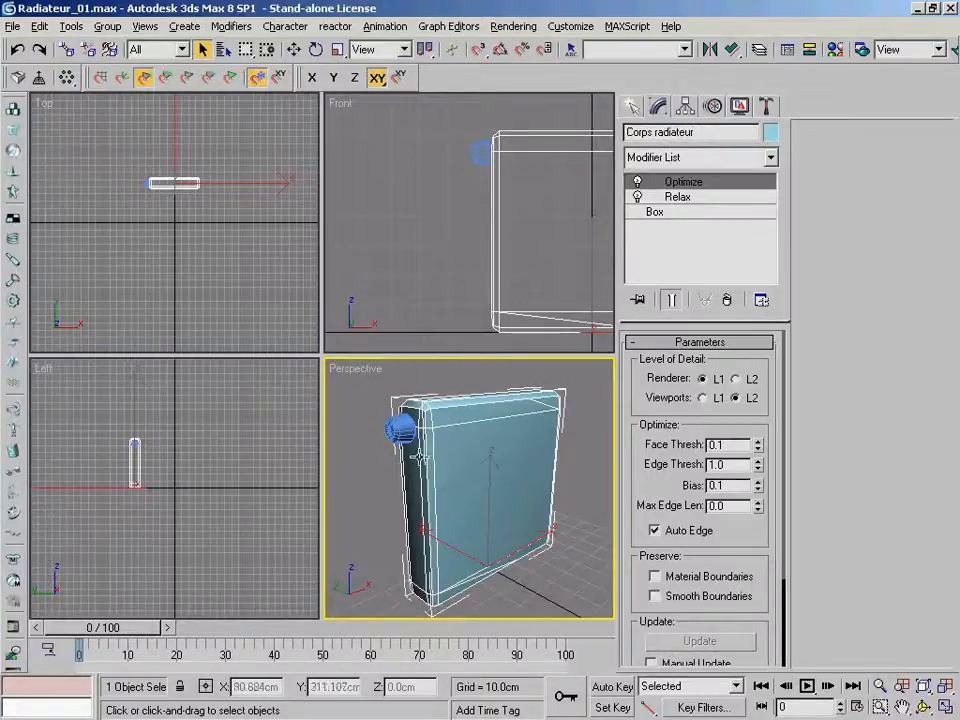
- Rename the tapered knob on the radiator as "Molette radiateur"
{"action": "left_click", "coordinate": [402, 430]}
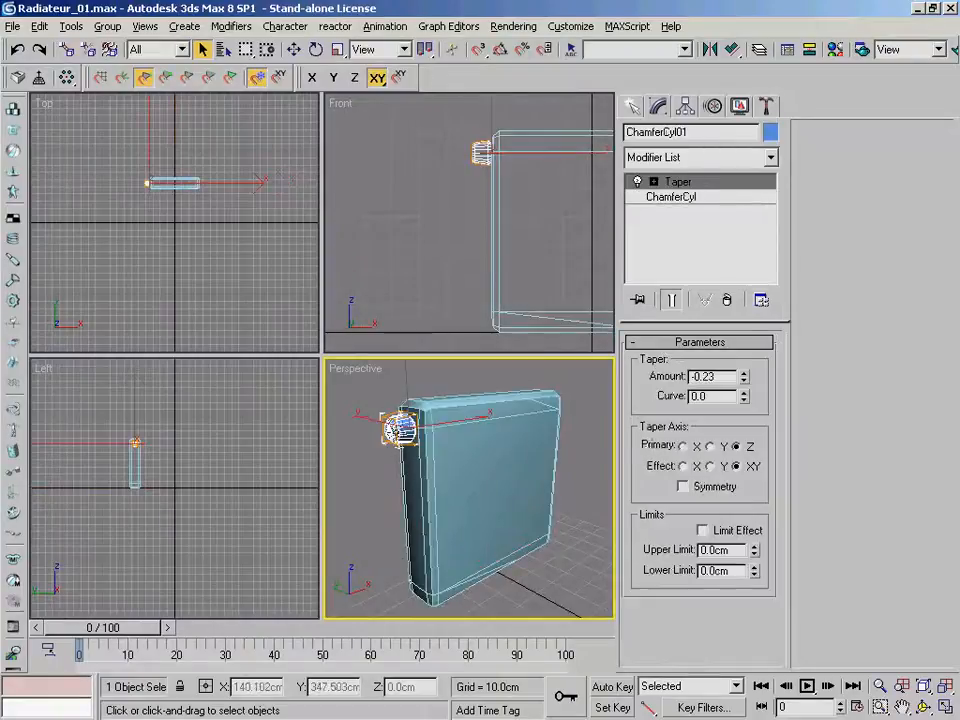
{"action": "left_click_drag", "start_coordinate": [735, 132], "coordinate": [627, 132]}
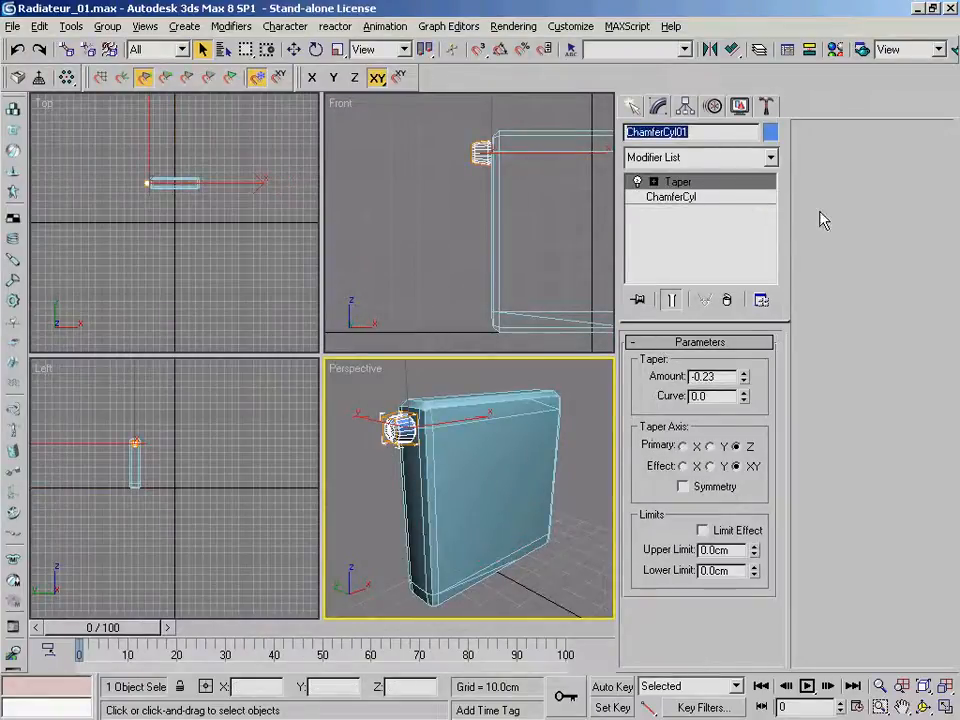
{"action": "type", "text": "Molette radiateur"}
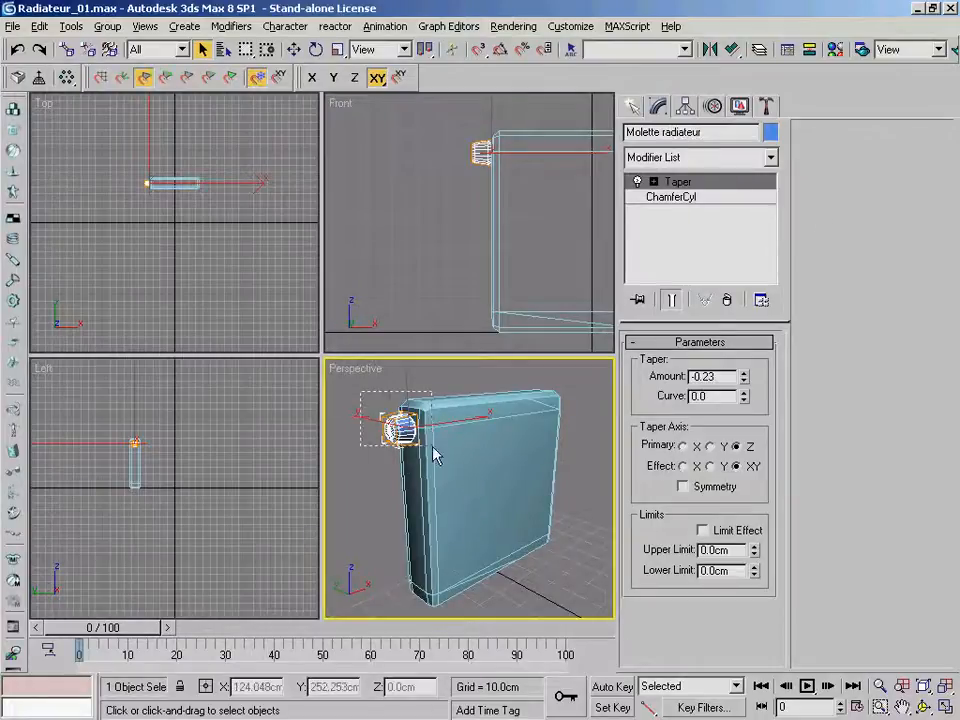
- Group the radiator body and the knob under the name "Radiateur"
{"action": "left_click", "coordinate": [474, 470], "text": "ctrl"}
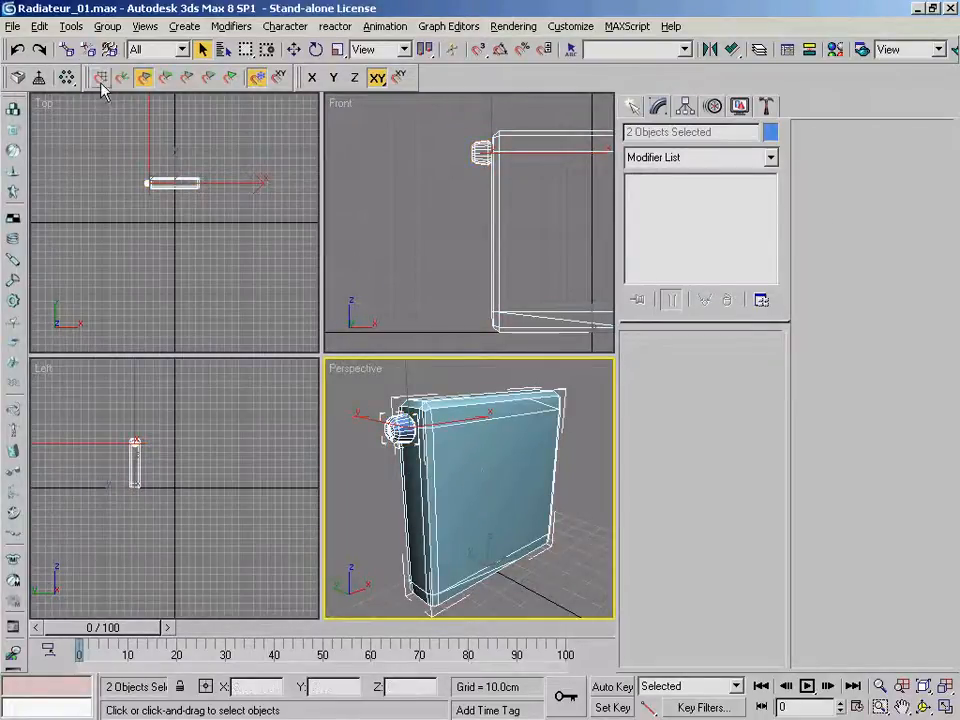
{"action": "left_click", "coordinate": [108, 27]}
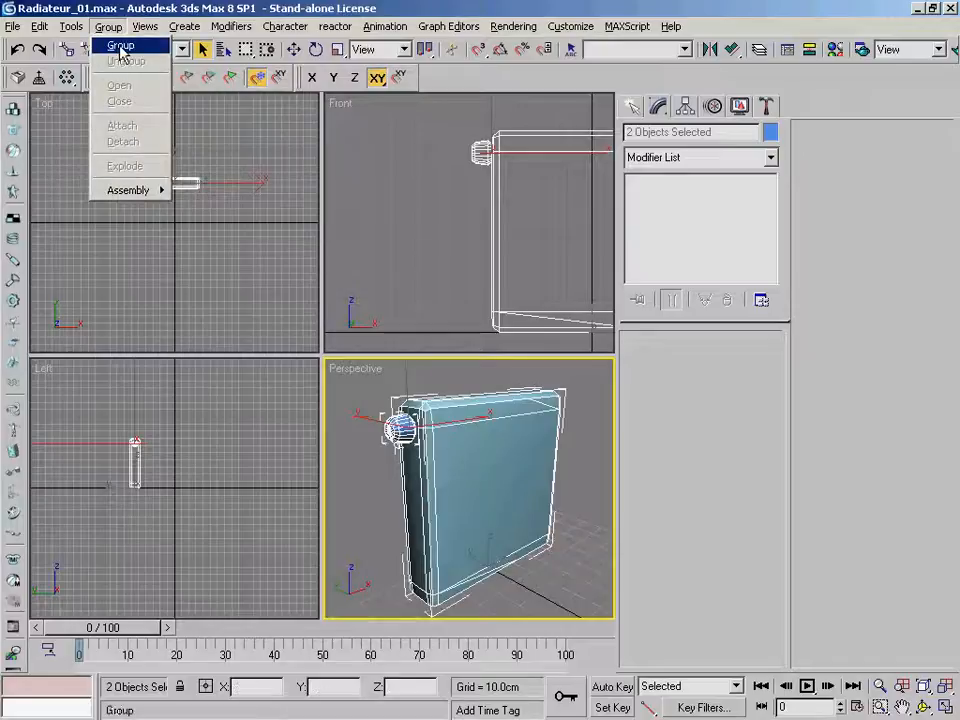
{"action": "left_click", "coordinate": [120, 45]}
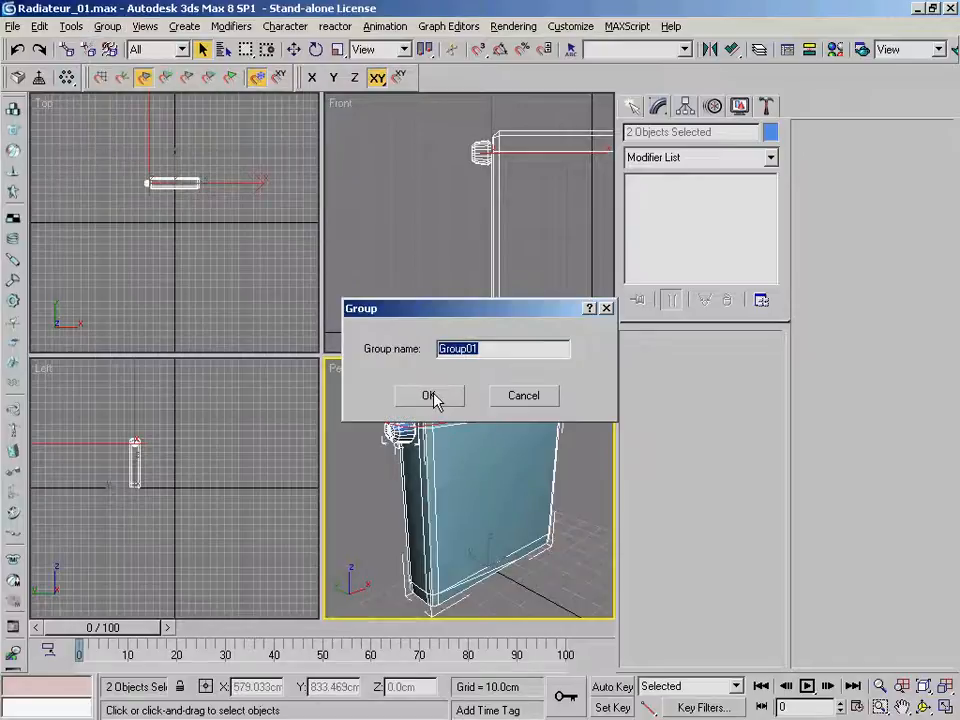
{"action": "type", "text": "Radiateur"}
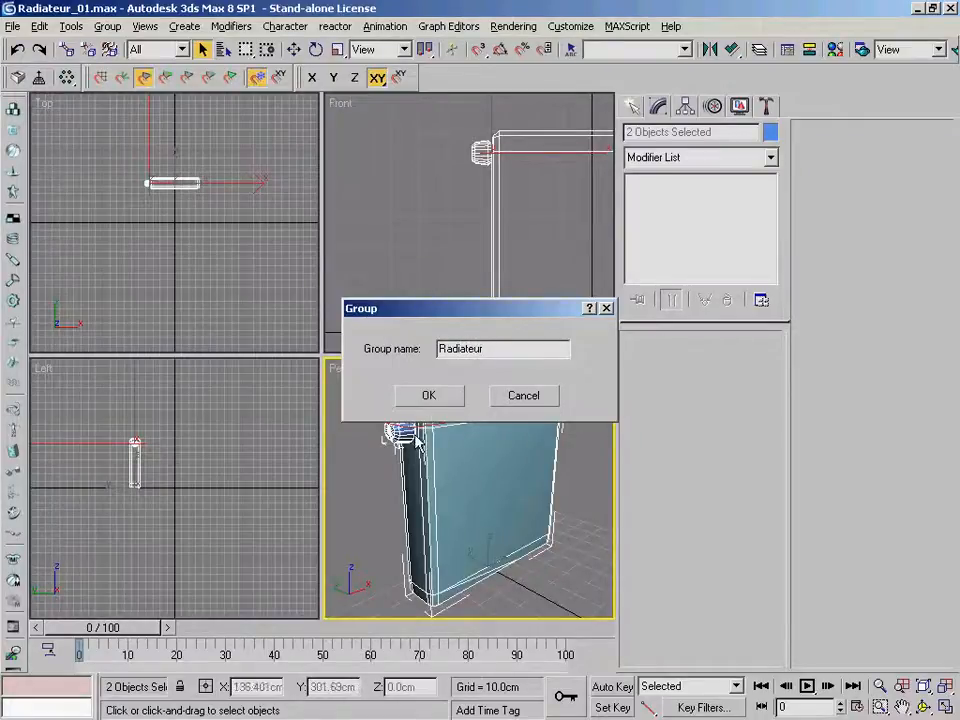
{"action": "left_click", "coordinate": [452, 396]}
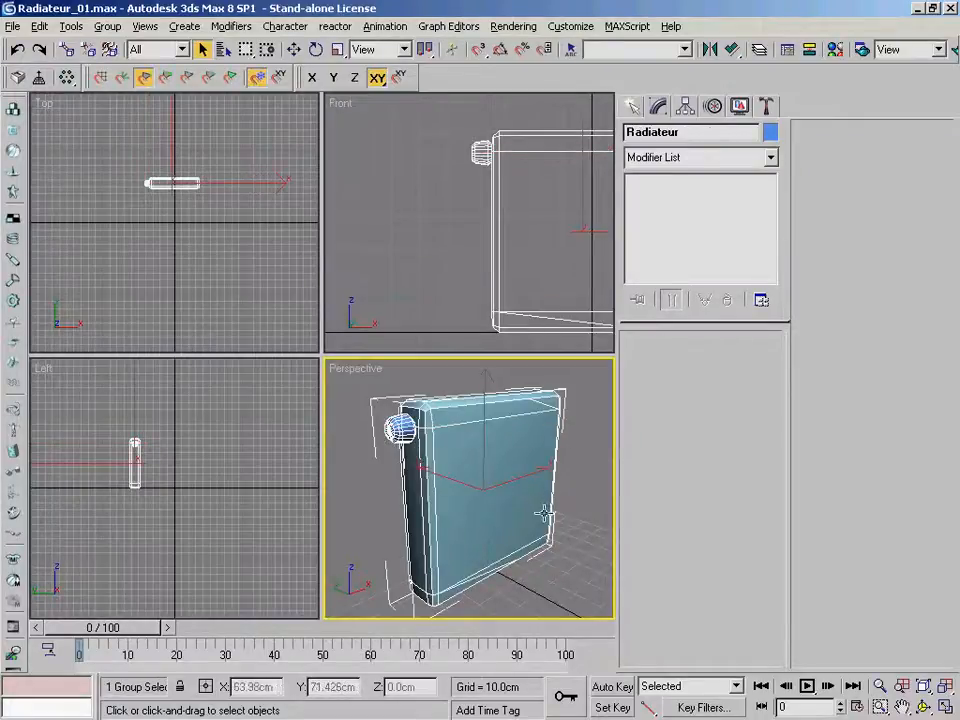
{"action": "middle_click_drag", "start_coordinate": [562, 505], "coordinate": [514, 521], "text": "alt"}
- Save the scene as a new file named Radiateur_02.max in the Projet_Ghosty folder and deselect the radiator group
{"action": "left_click", "coordinate": [71, 26]}
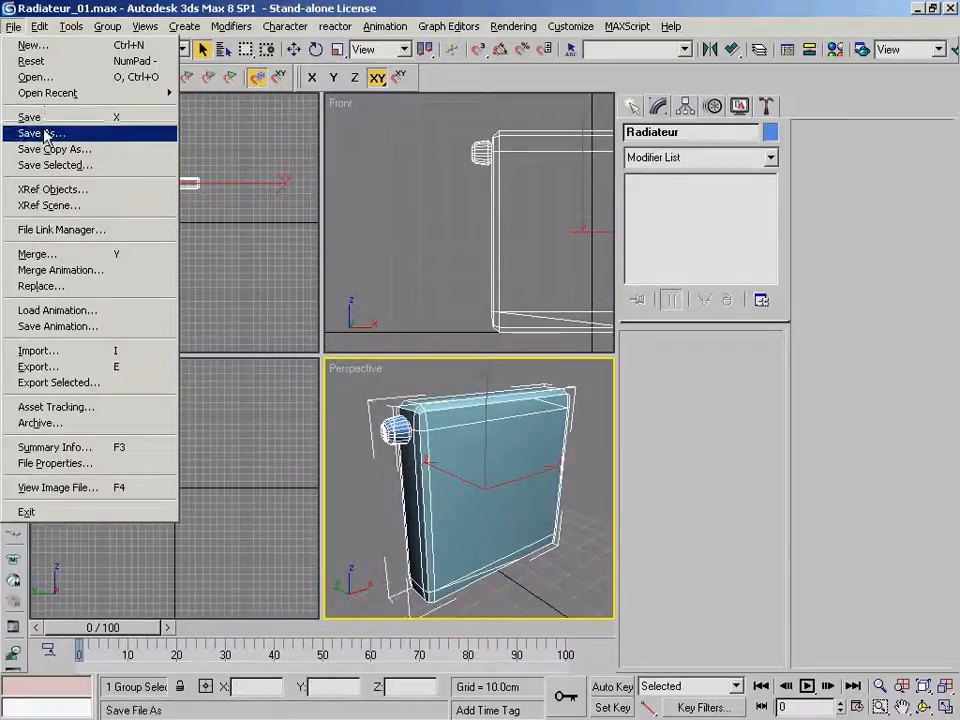
{"action": "left_click", "coordinate": [42, 133]}
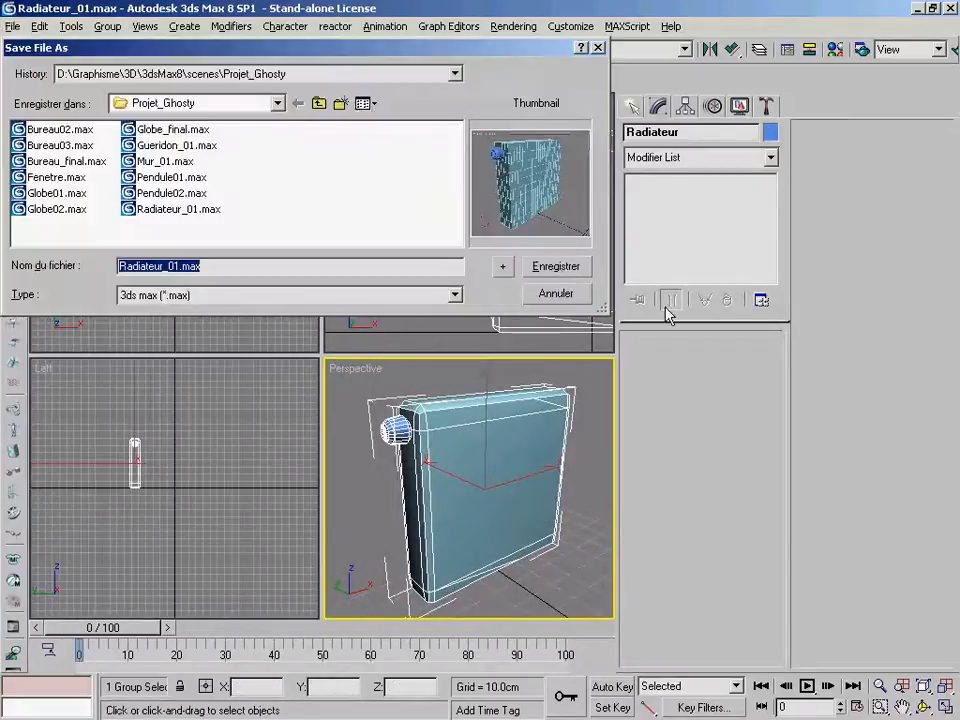
{"action": "left_click", "coordinate": [226, 266]}
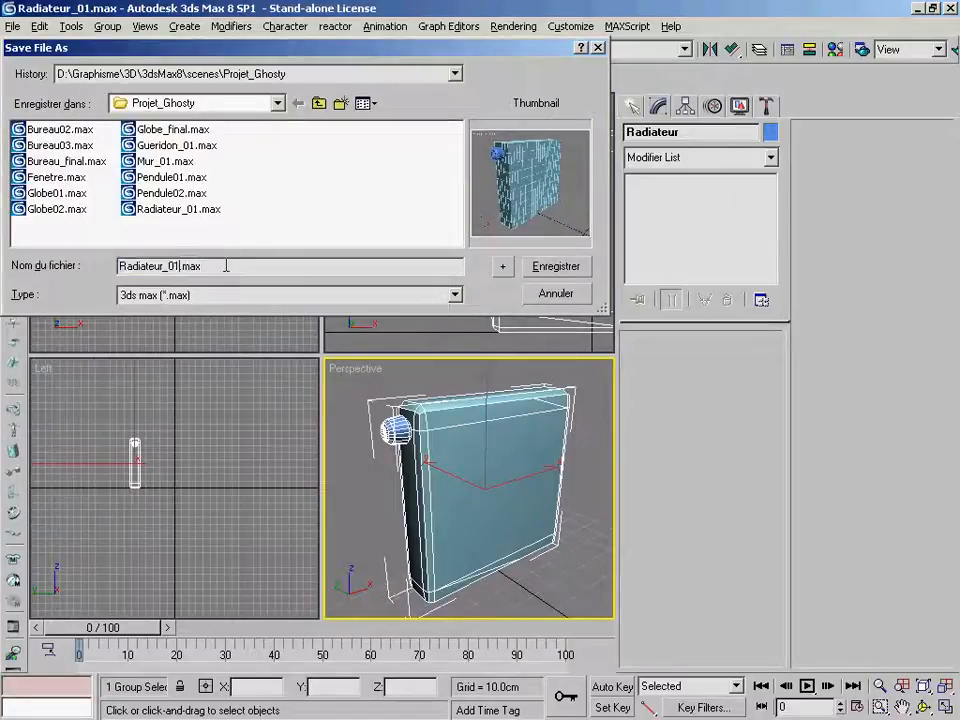
{"action": "key", "text": "Return"}
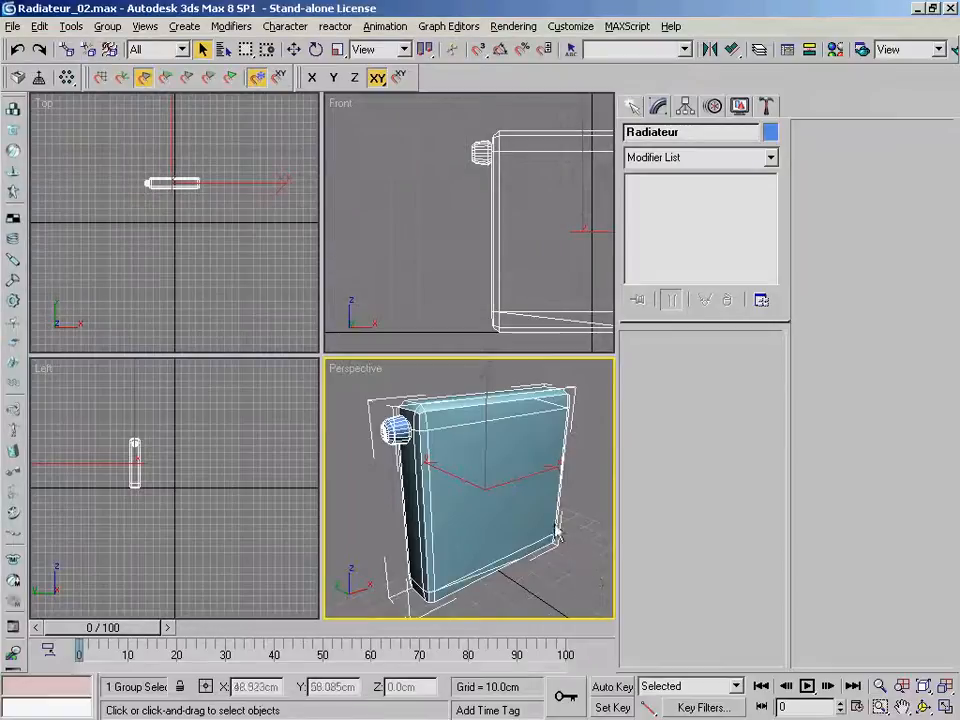
{"action": "middle_click_drag", "start_coordinate": [504, 514], "coordinate": [561, 531], "text": "alt"}
{"action": "left_click", "coordinate": [585, 540]}
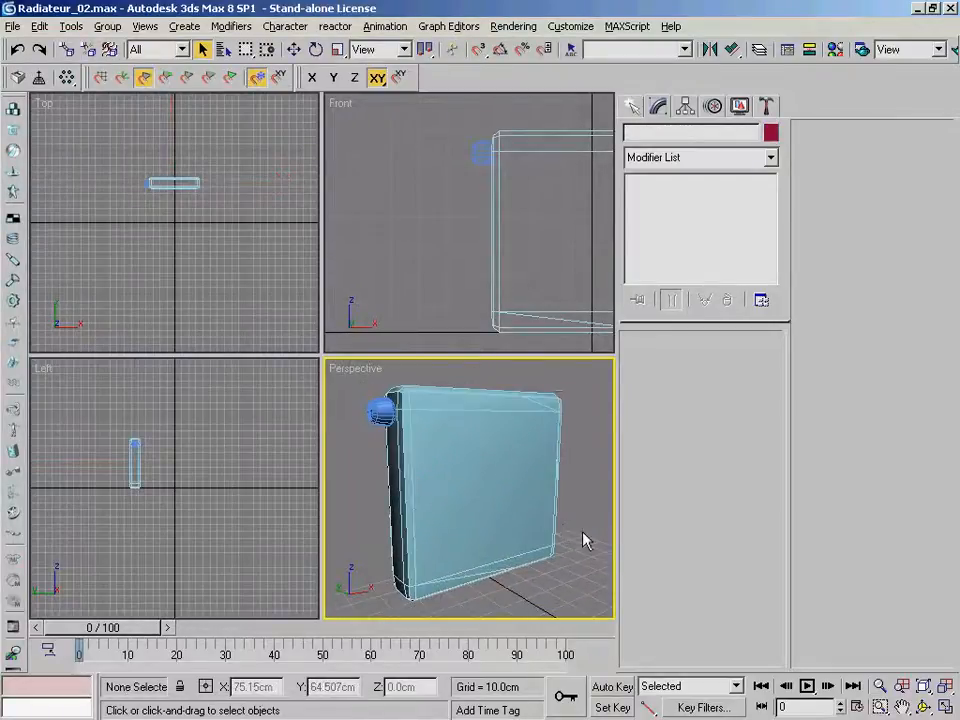